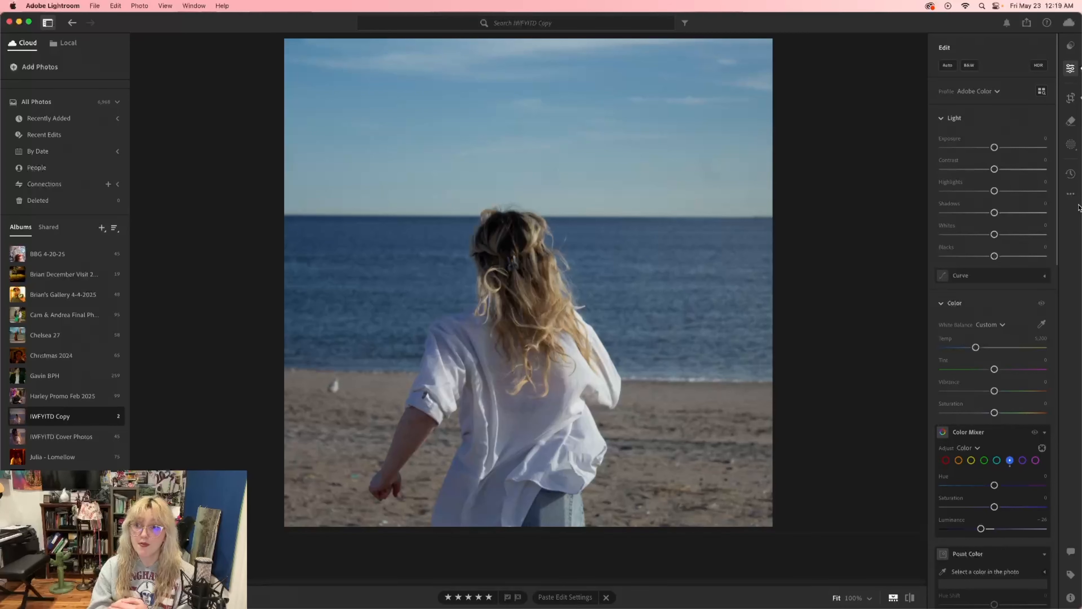
Step: Check the photo copy's version history and reset the blue luminance in the Color Mixer to 0
left_click(1070, 173)
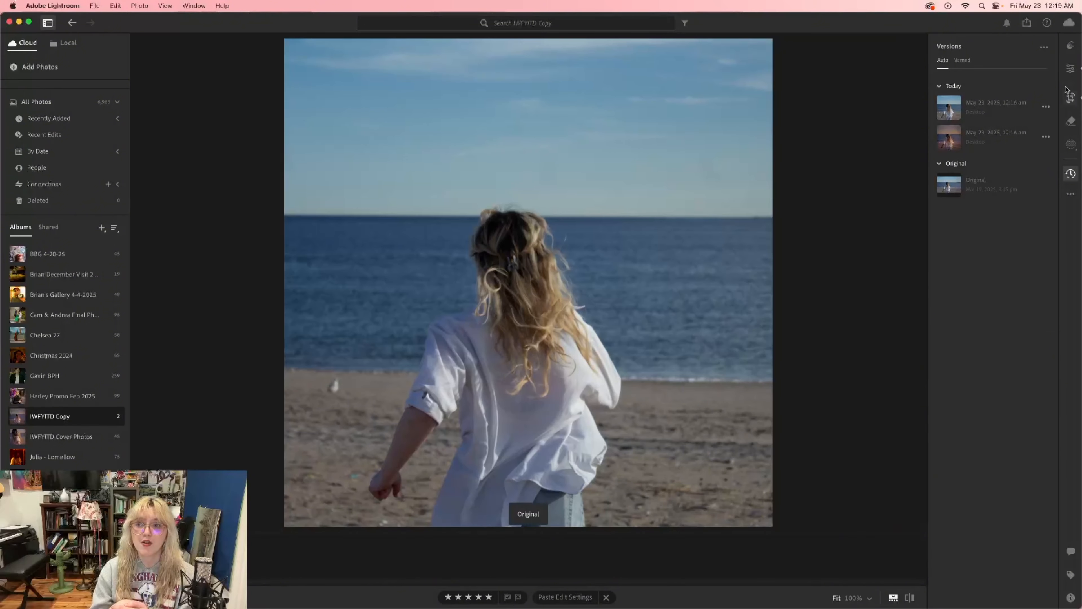
left_click(1071, 69)
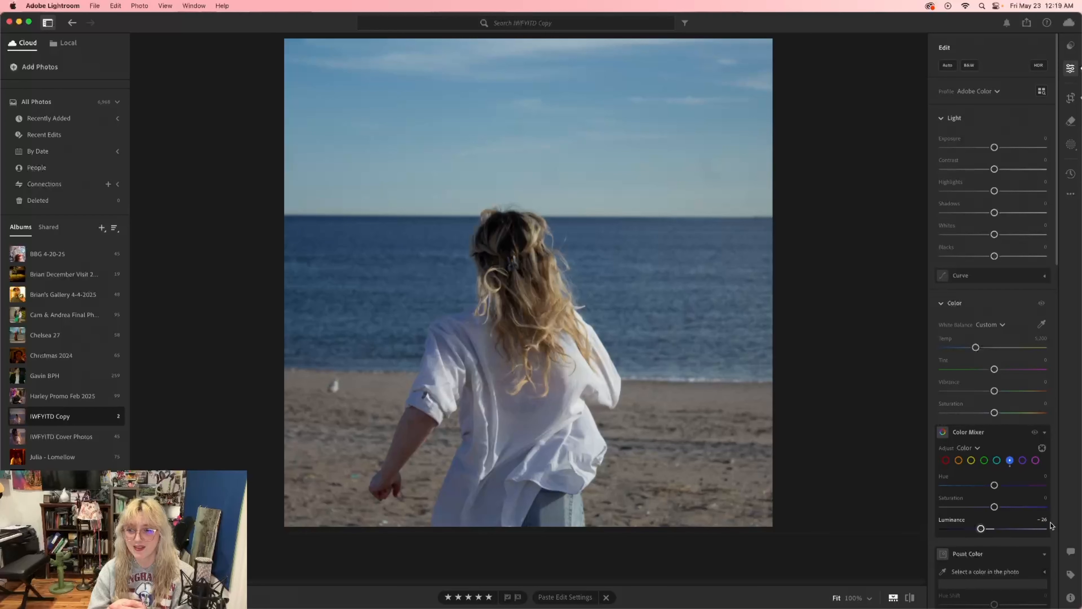
left_click(1042, 519)
type("0")
key("Return")
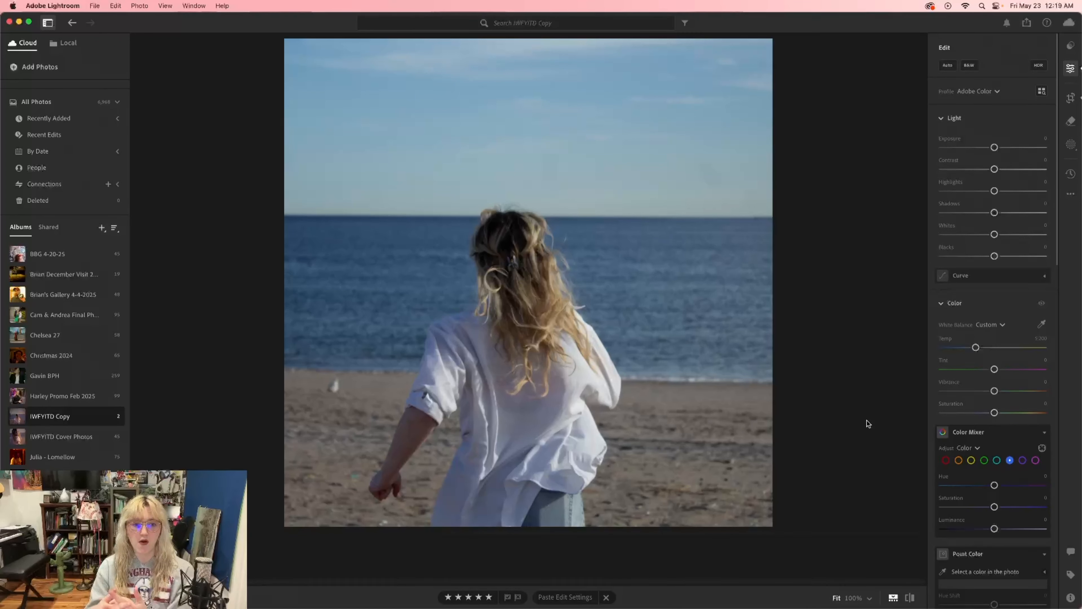
Step: Compare the edited sunset photo with its unedited copy, examining the hair up close in both
key("super+v")
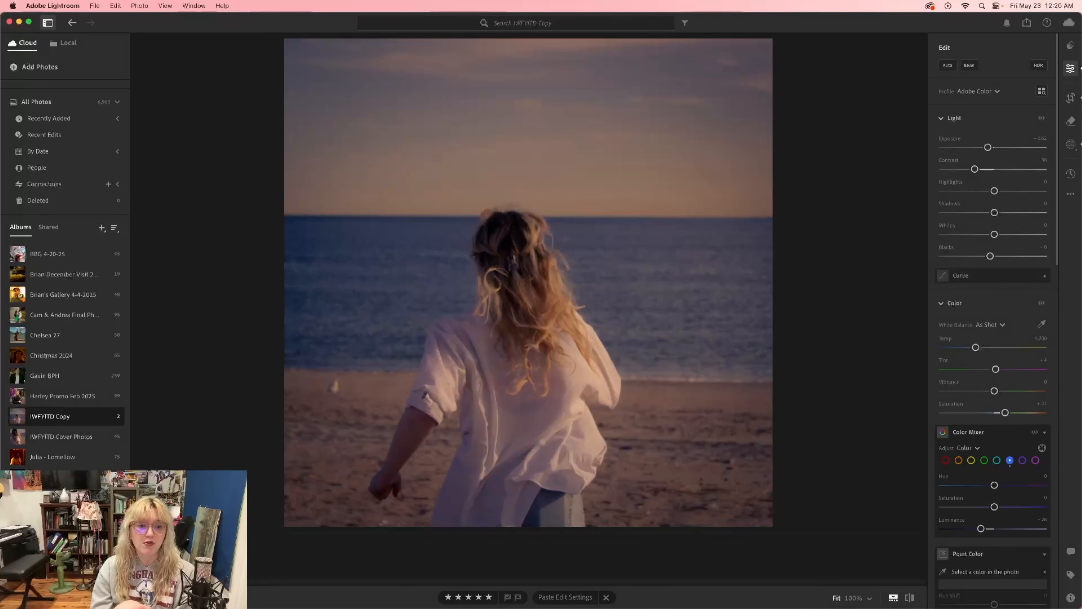
key("Right")
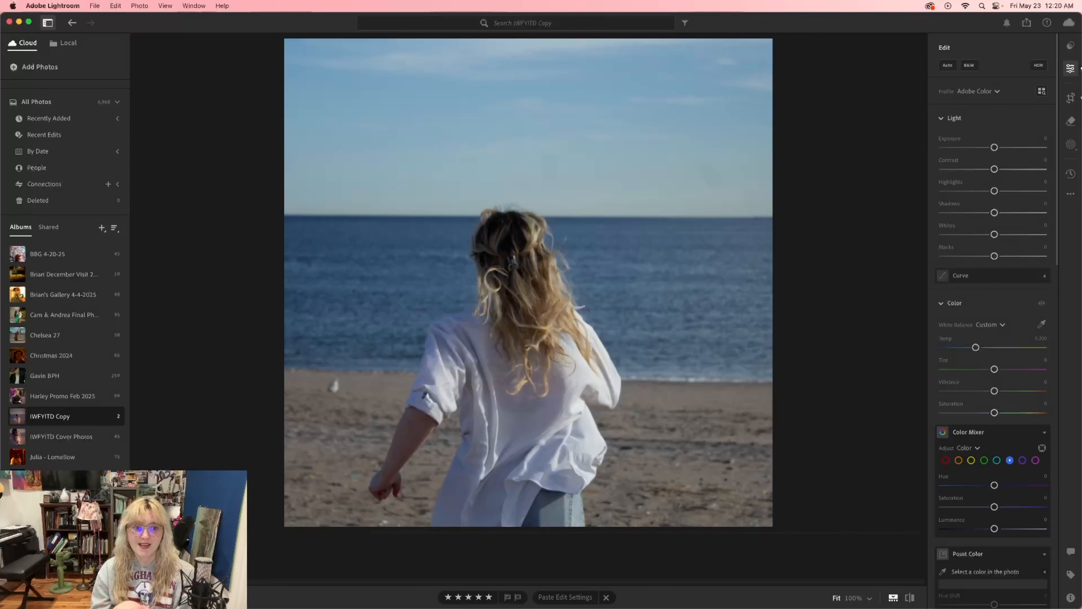
key("super+v")
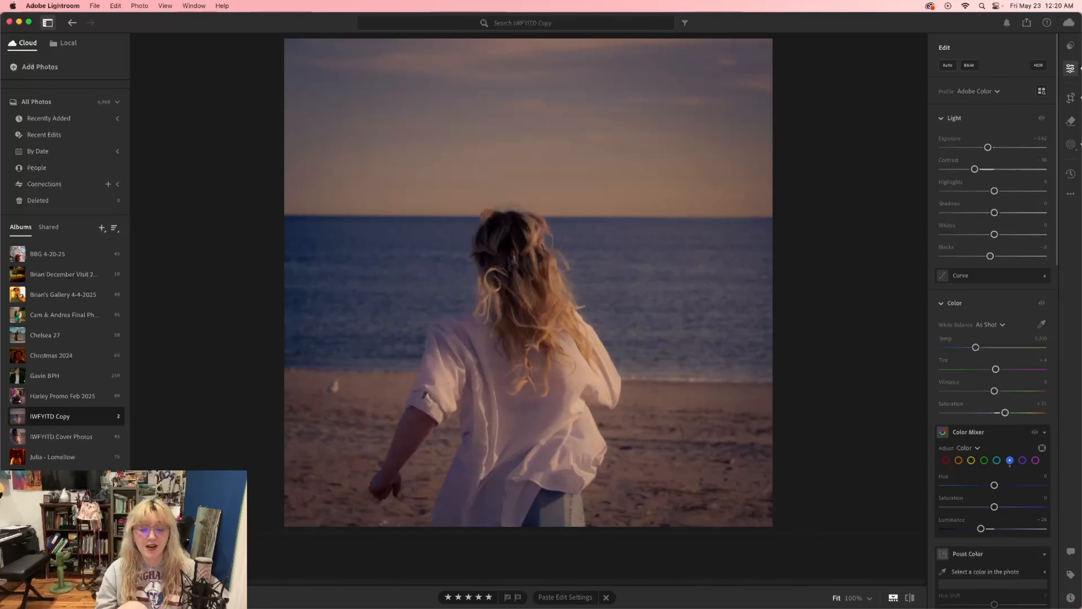
key("backslash")
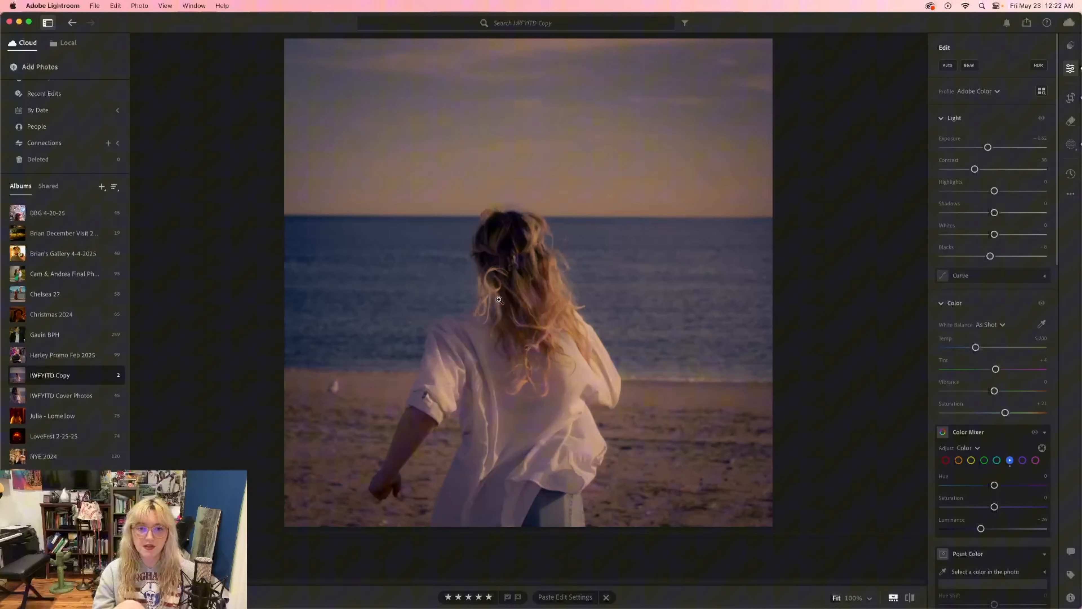
left_click(499, 300)
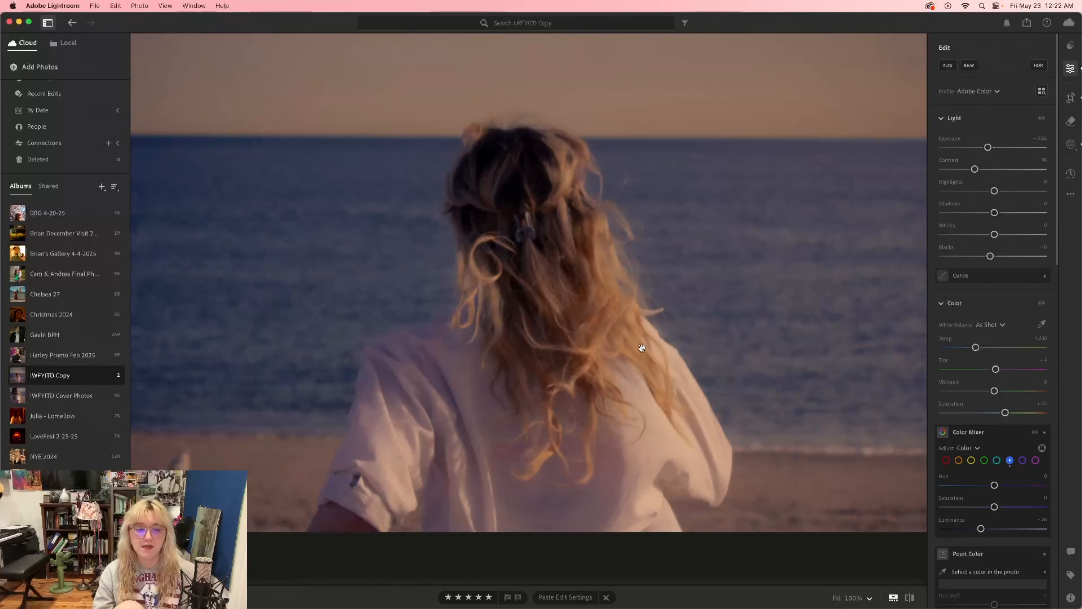
left_click(542, 292)
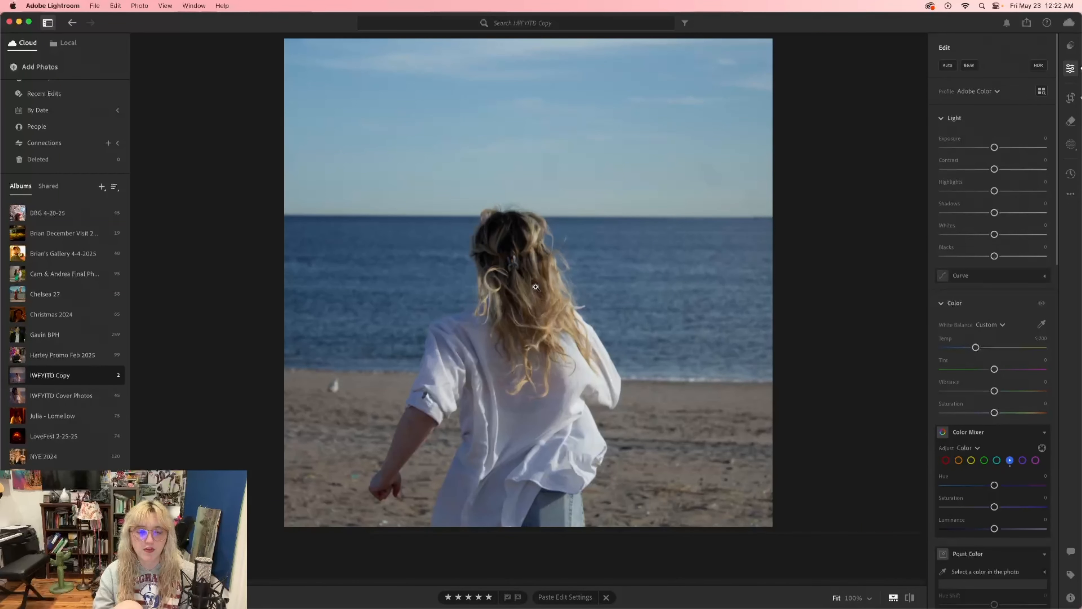
left_click(536, 287)
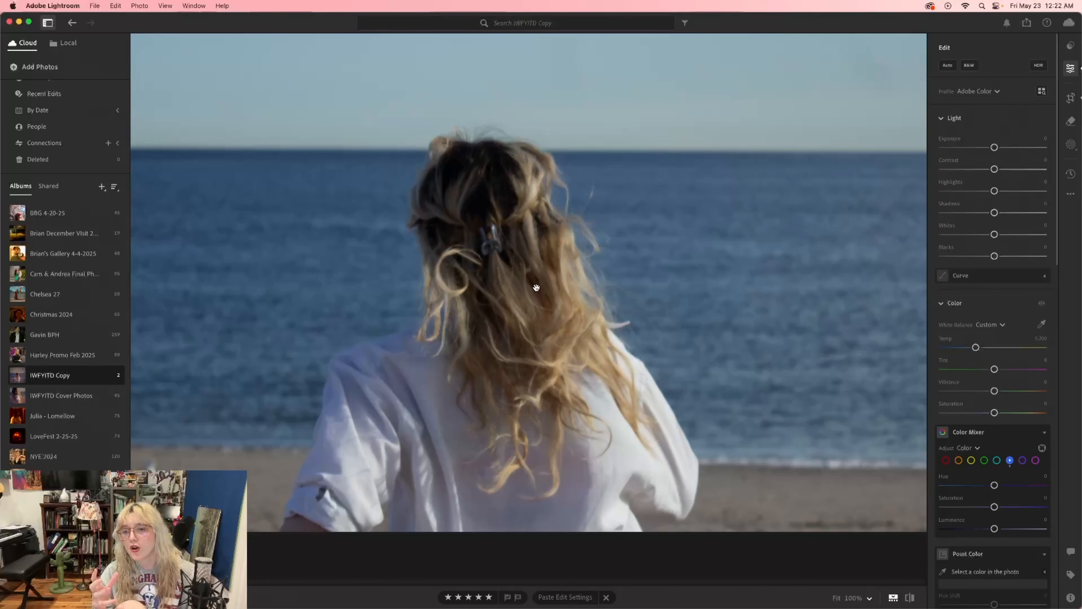
left_click(536, 287)
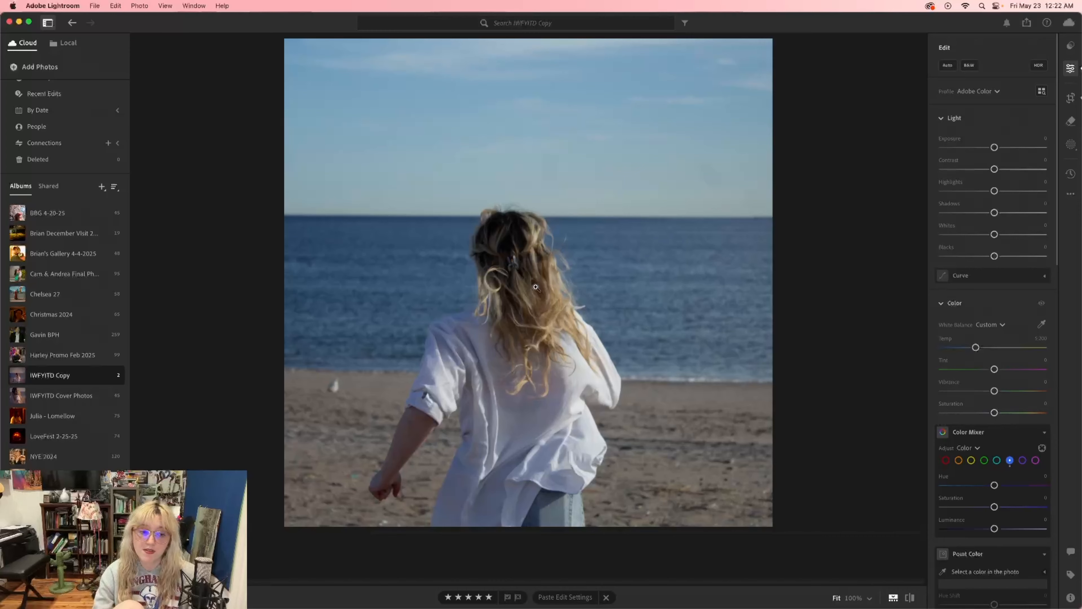
key("backslash")
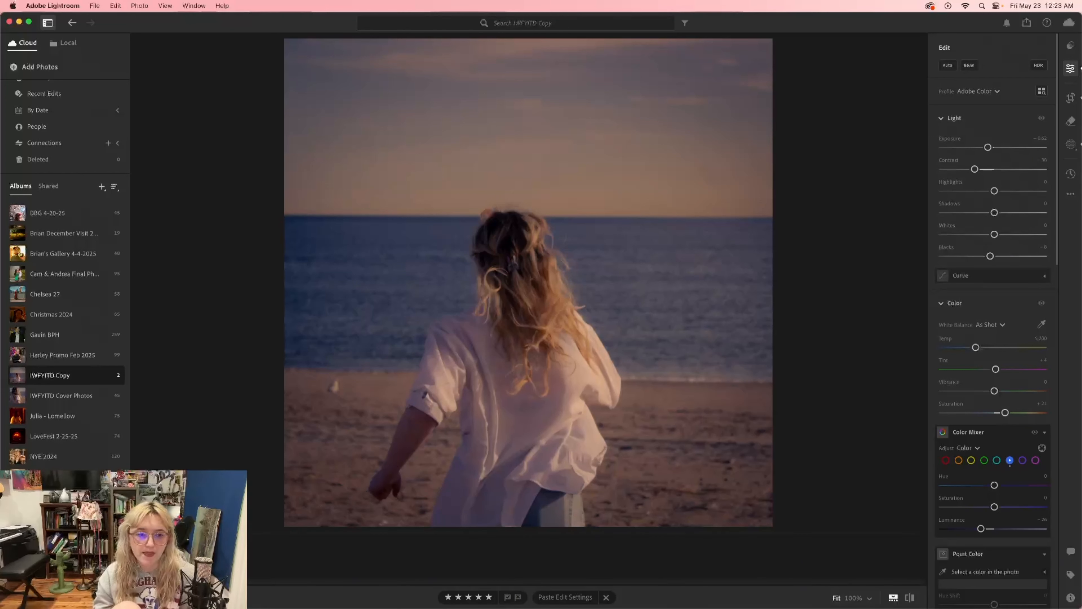
key("Right")
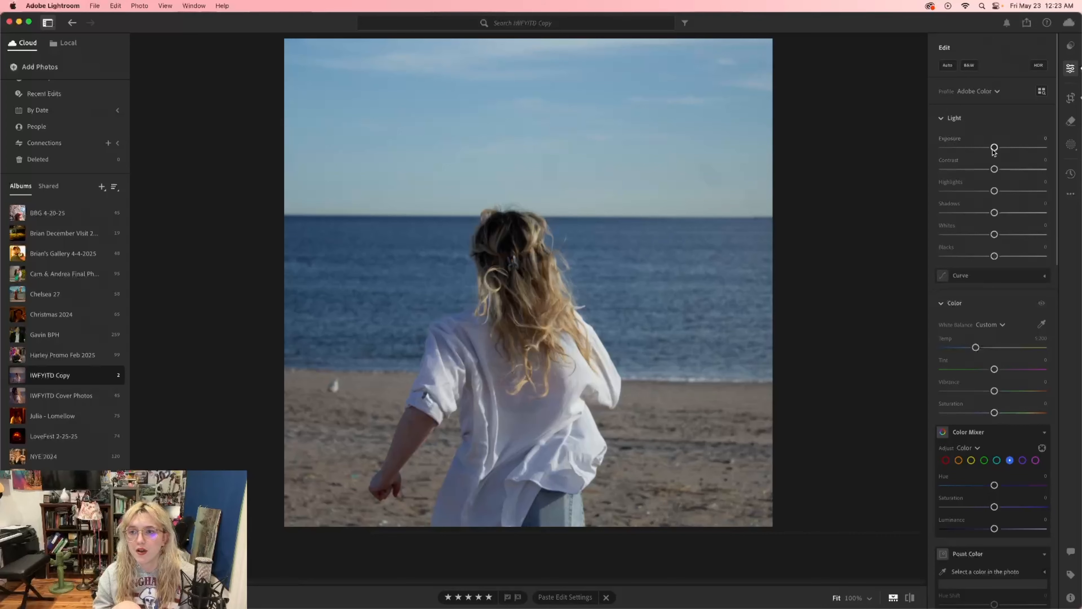
Step: On the unedited copy, lower the exposure to about -0.6, the contrast to about -38 and the blacks to about -7
left_click_drag(992, 150, 986, 150)
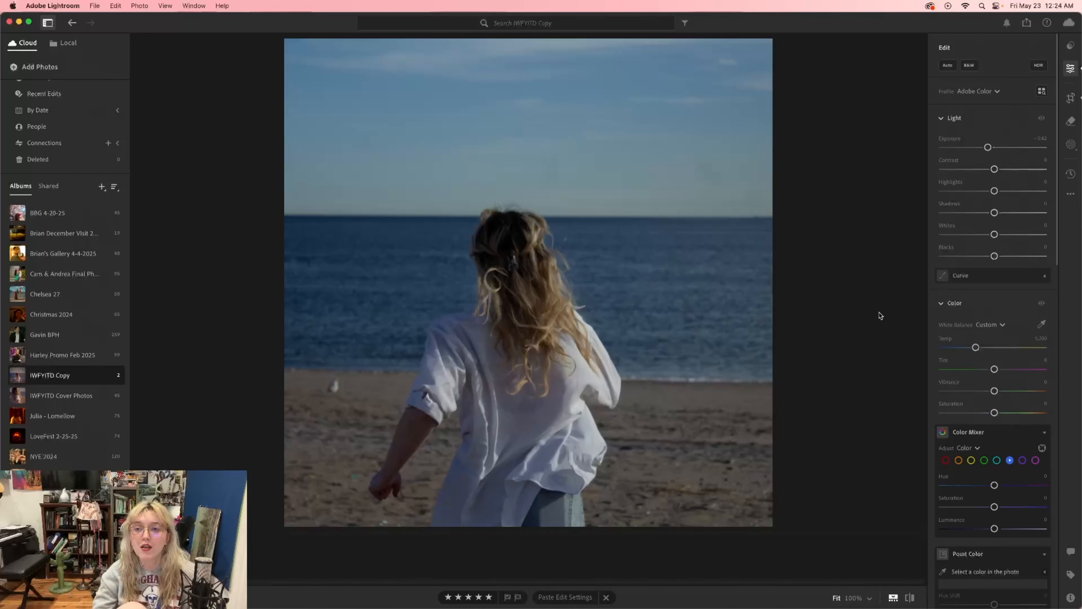
left_click_drag(993, 169, 974, 169)
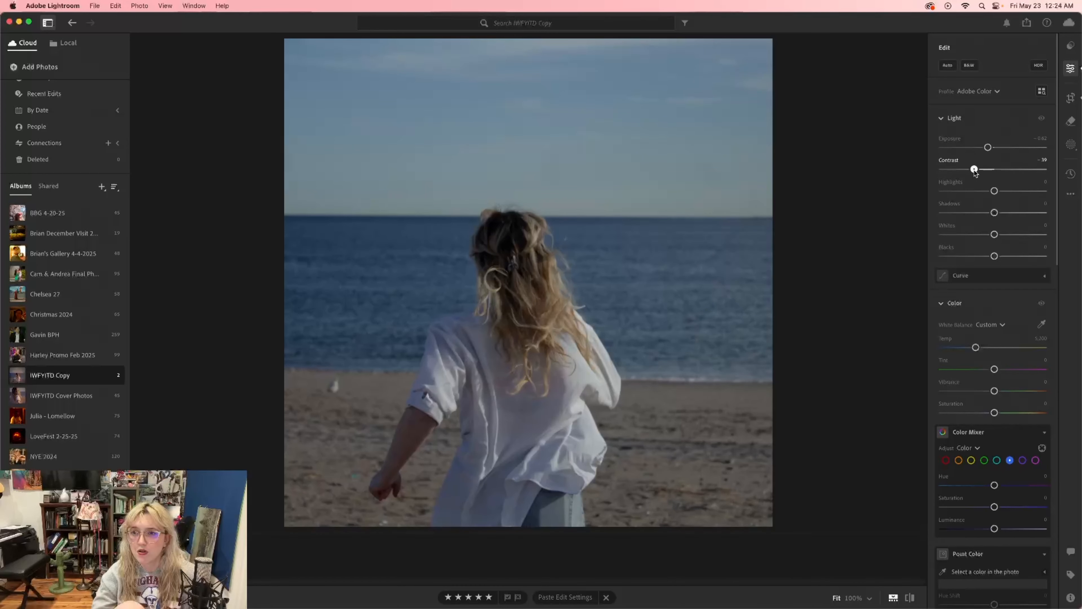
left_click_drag(974, 169, 975, 170)
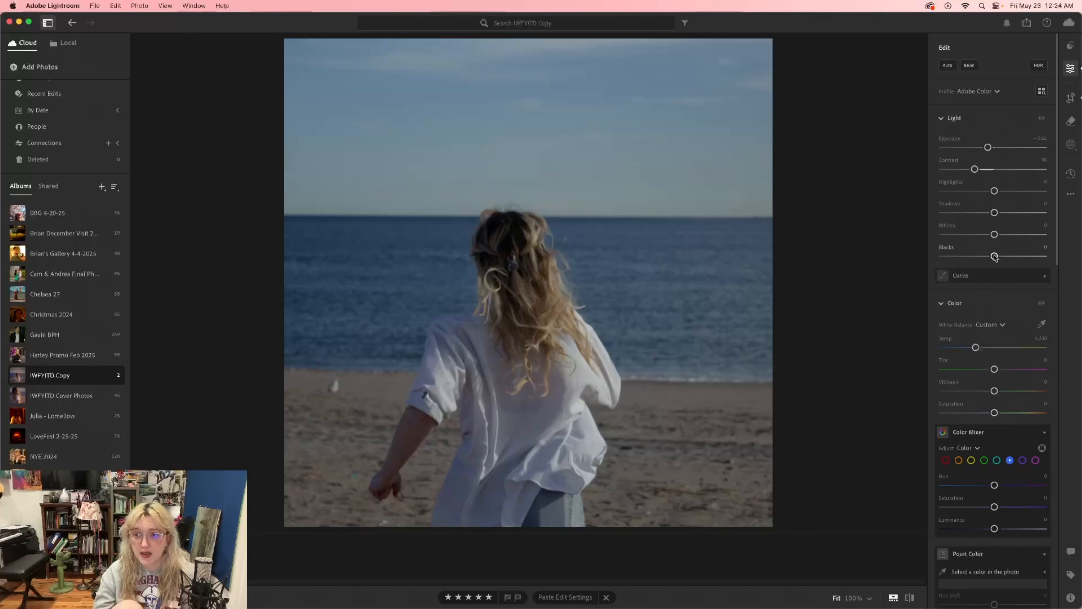
left_click_drag(995, 256, 991, 256)
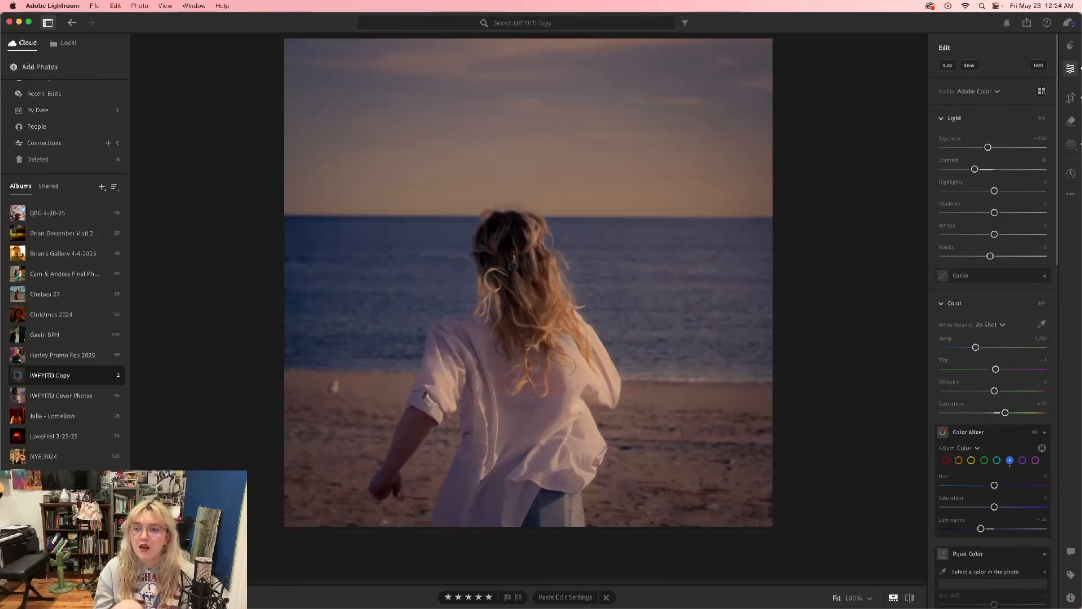
Step: Using the edited photo as reference, set the copy's tint to +4 and its overall saturation to +21
scroll(989, 312, "down", 1)
scroll(989, 312, "down", 2)
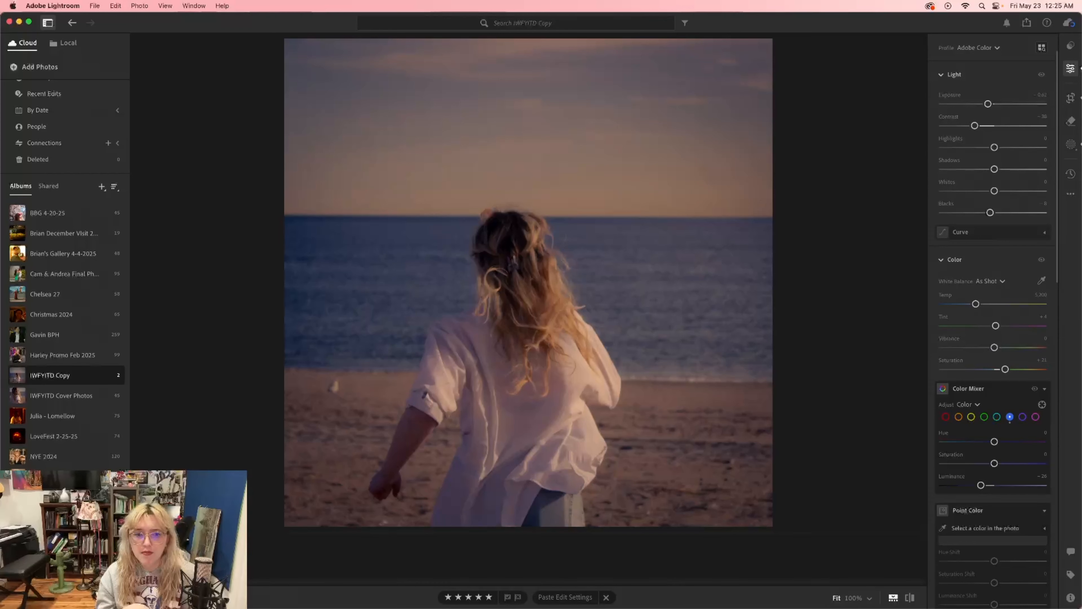
key("Right")
left_click_drag(996, 327, 996, 326)
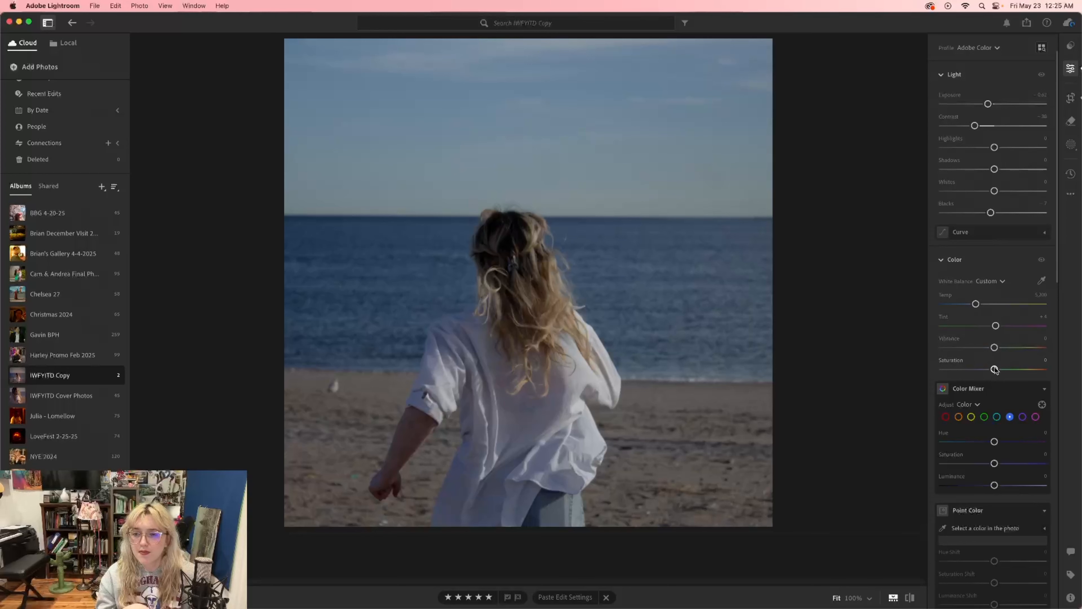
left_click_drag(994, 369, 1005, 374)
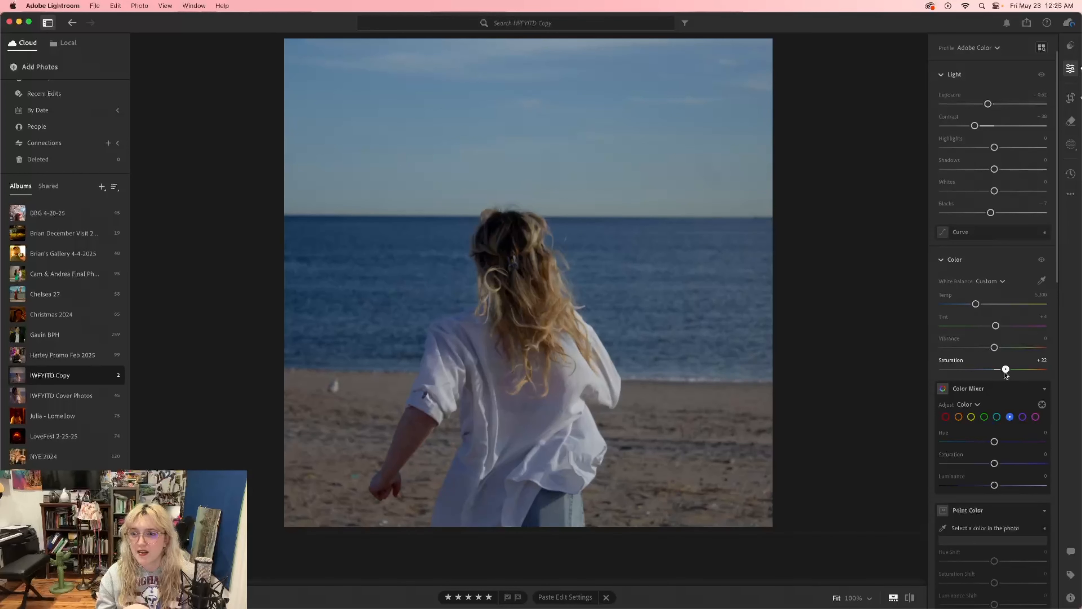
left_click_drag(1006, 375, 1004, 375)
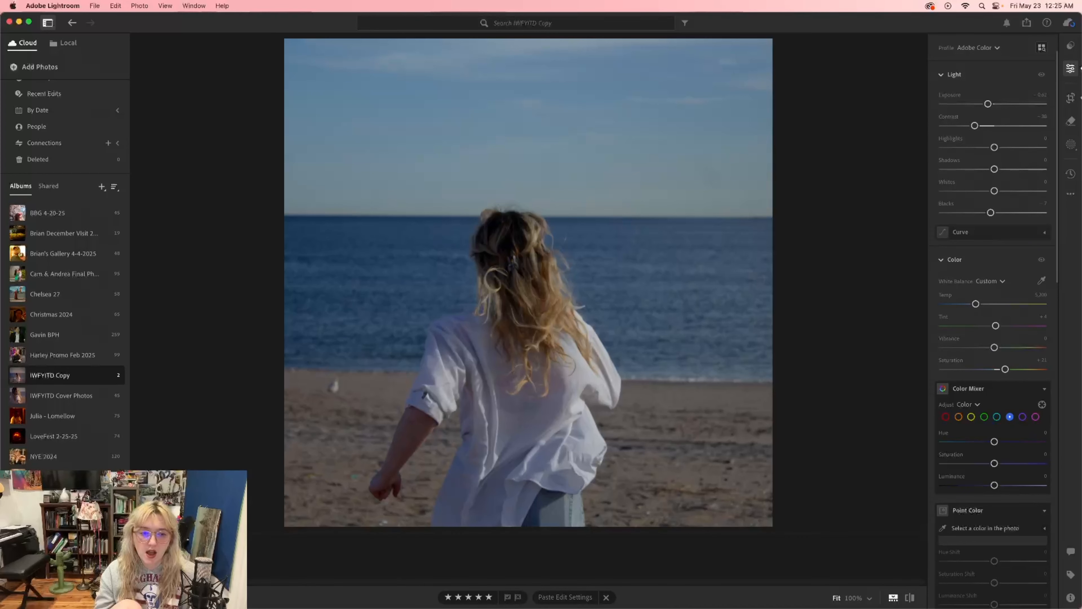
Step: Lower the copy's blue luminance in the Color Mixer to -26 and compare the result with the original
key("super+v")
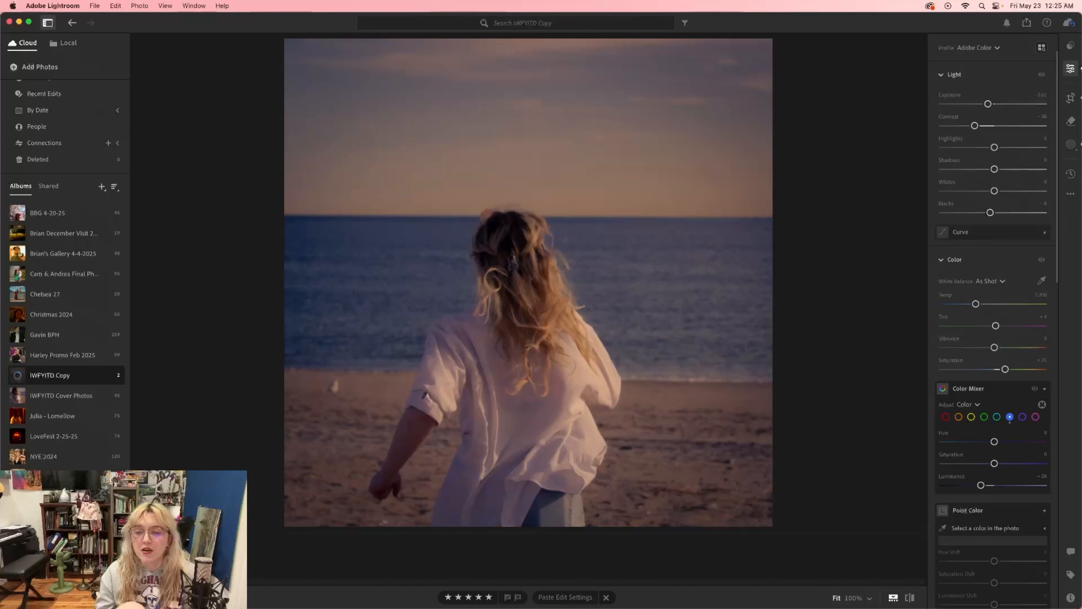
key("Right")
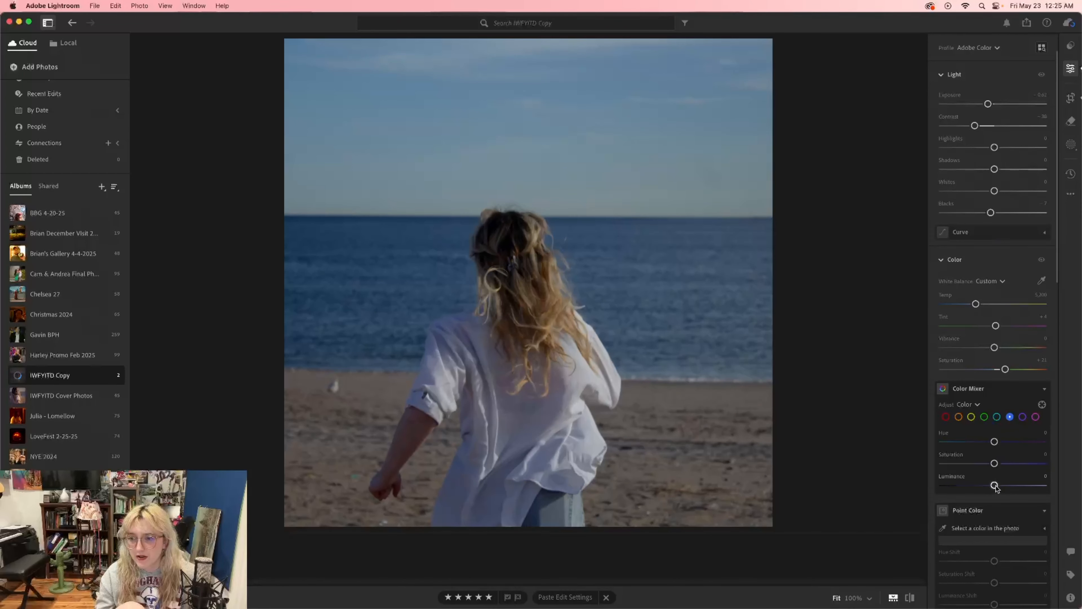
left_click_drag(996, 488, 983, 491)
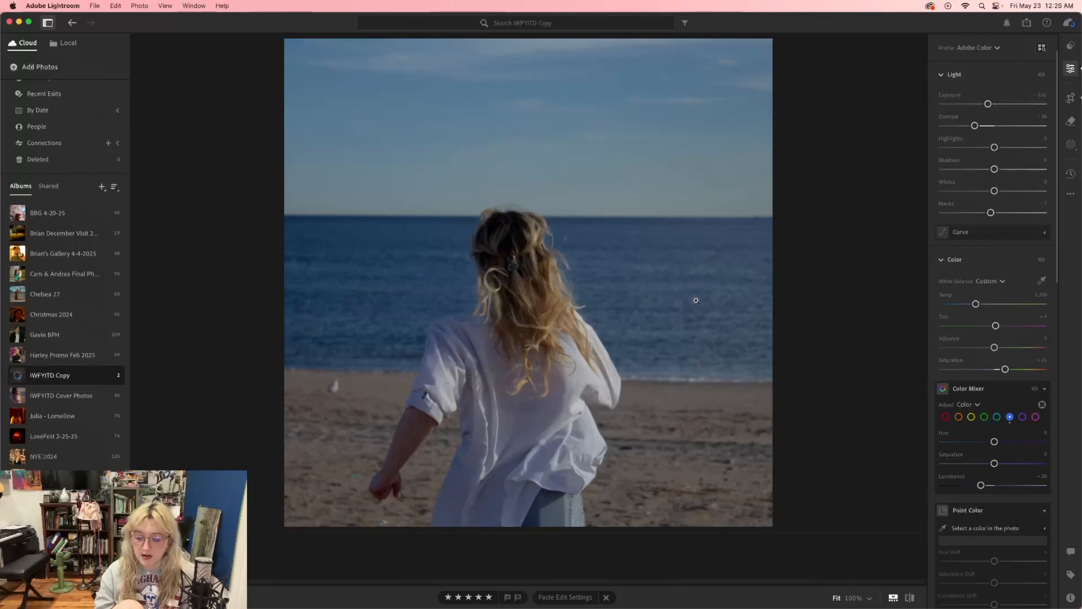
key("backslash")
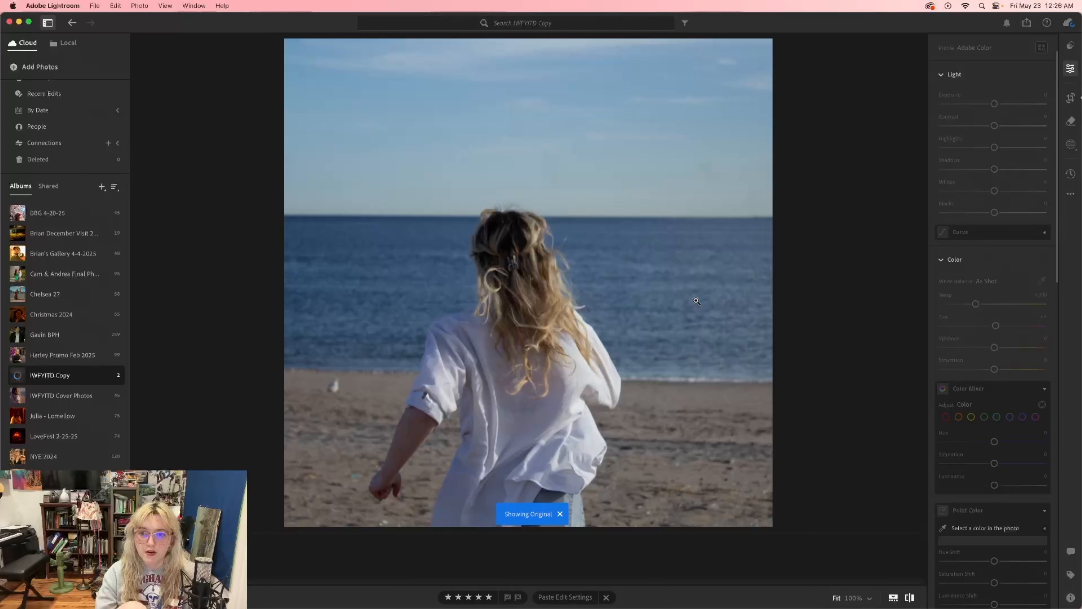
key("backslash")
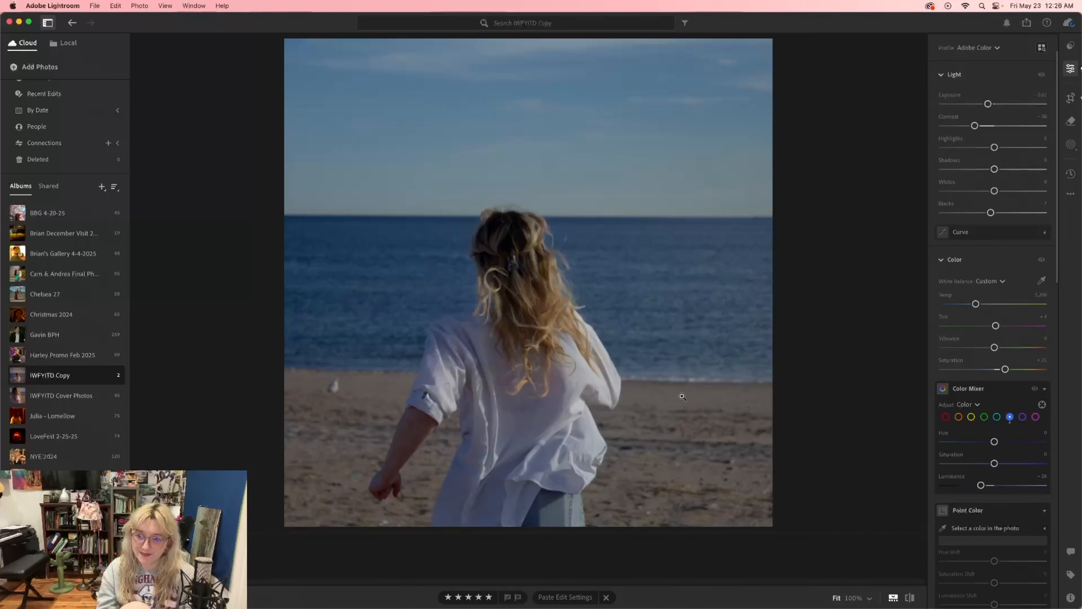
Step: Examine the edited photo's highlight color grading, effects and detail settings against those of the copy
scroll(950, 502, "down", 5)
scroll(950, 501, "down", 4)
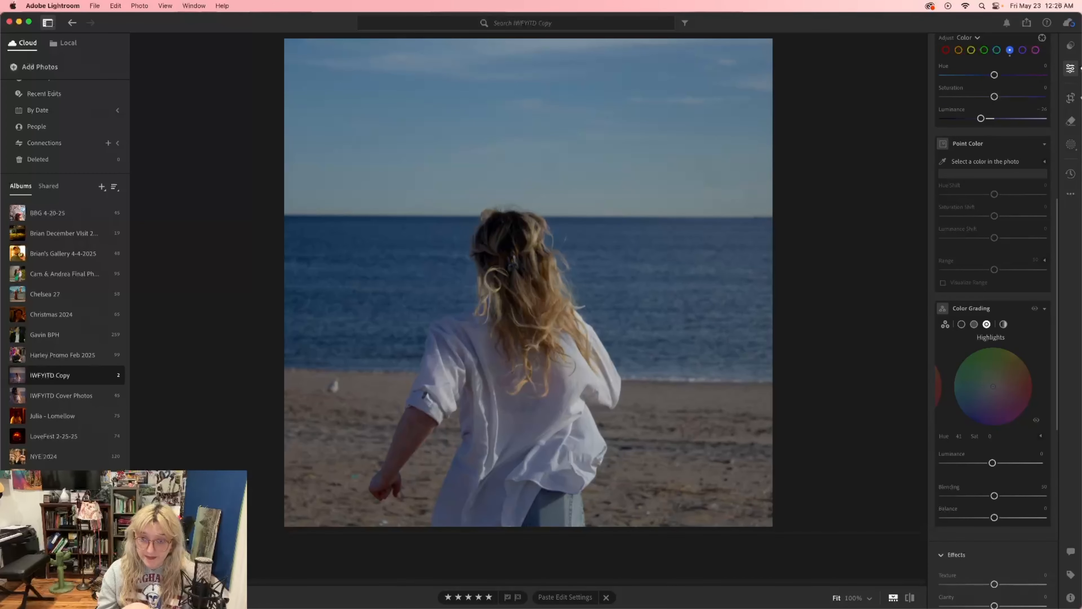
key("super+v")
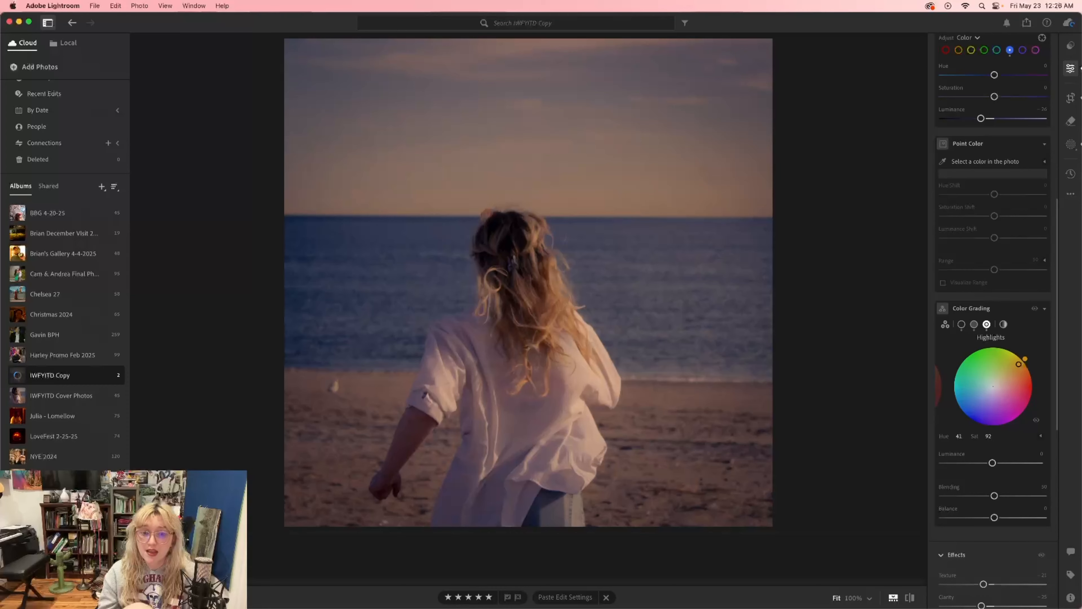
key("super+z")
scroll(988, 562, "down", 4)
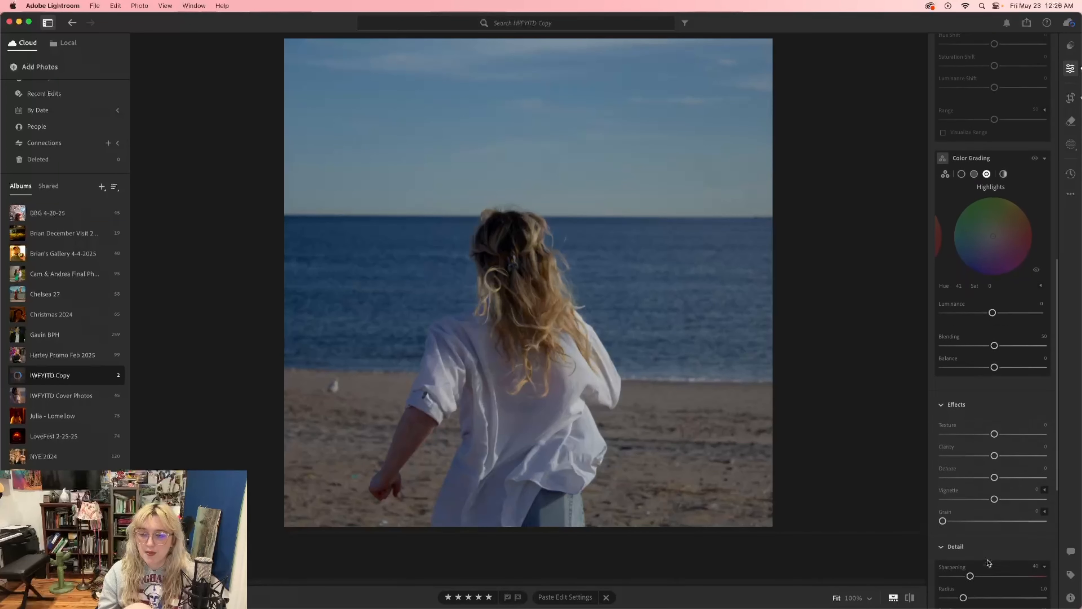
scroll(988, 563, "down", 5)
scroll(988, 563, "up", 1)
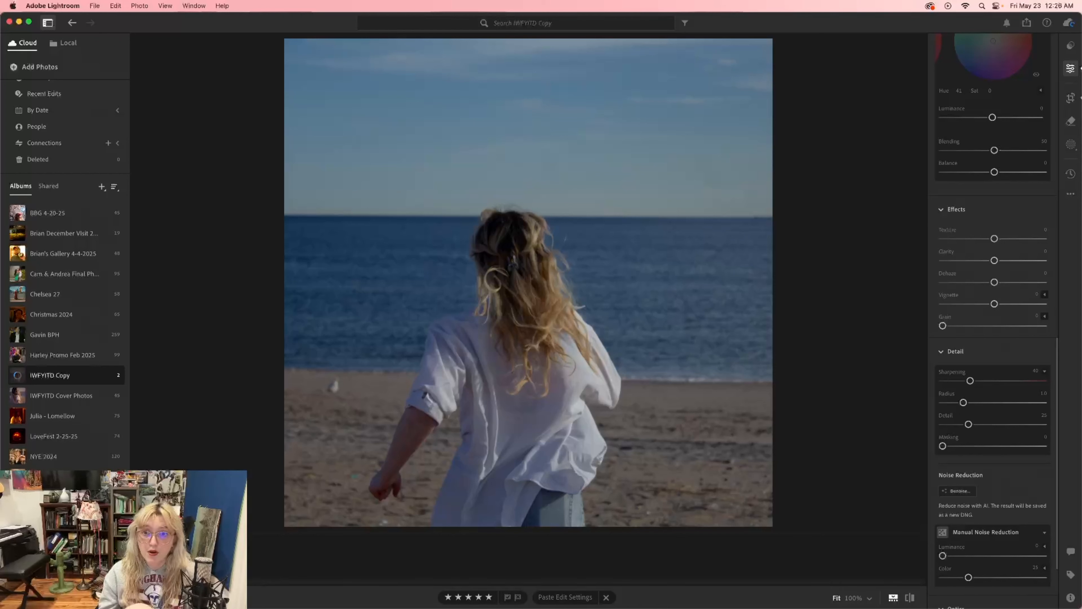
key("super+v")
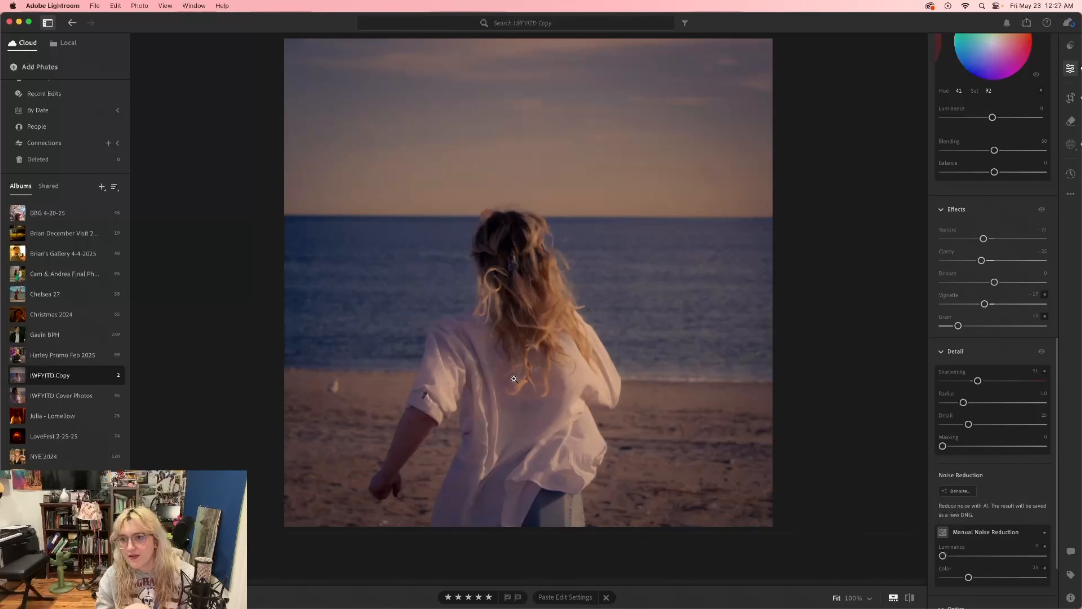
key("shift+super+r")
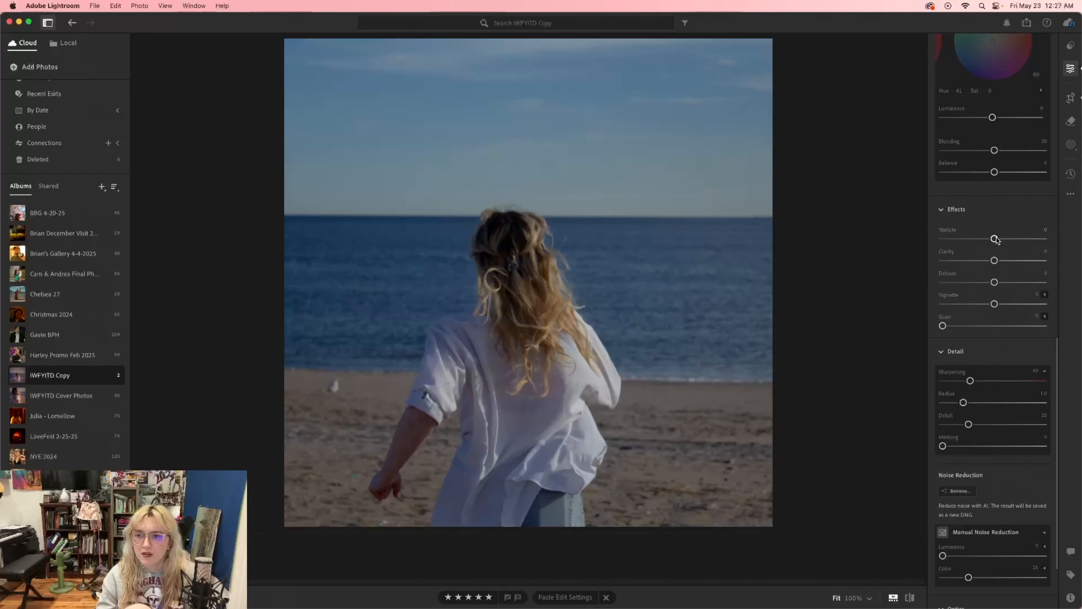
Step: Set the copy's texture to about -21 and clarity to about -25, then compare the hair up close with and without the effects
left_click_drag(995, 239, 981, 263)
left_click(573, 267)
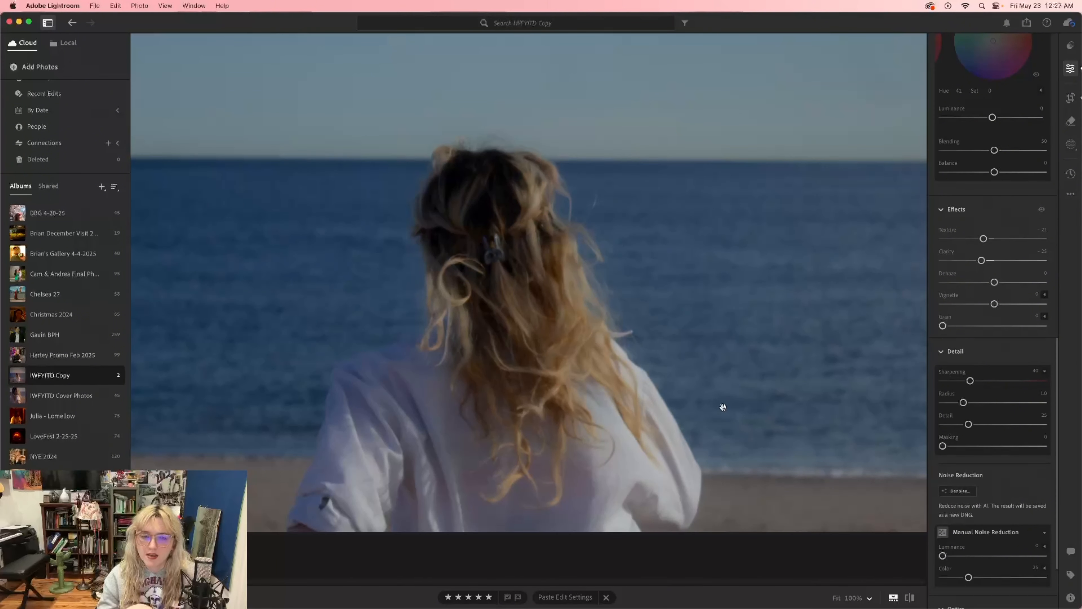
left_click(1042, 209)
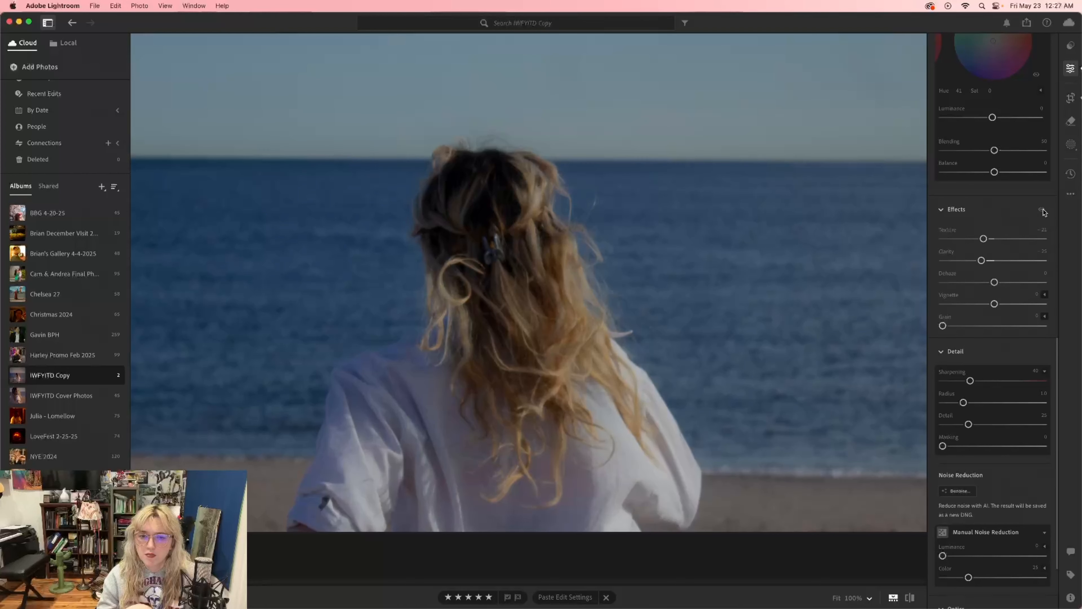
left_click_drag(1044, 209, 1043, 209)
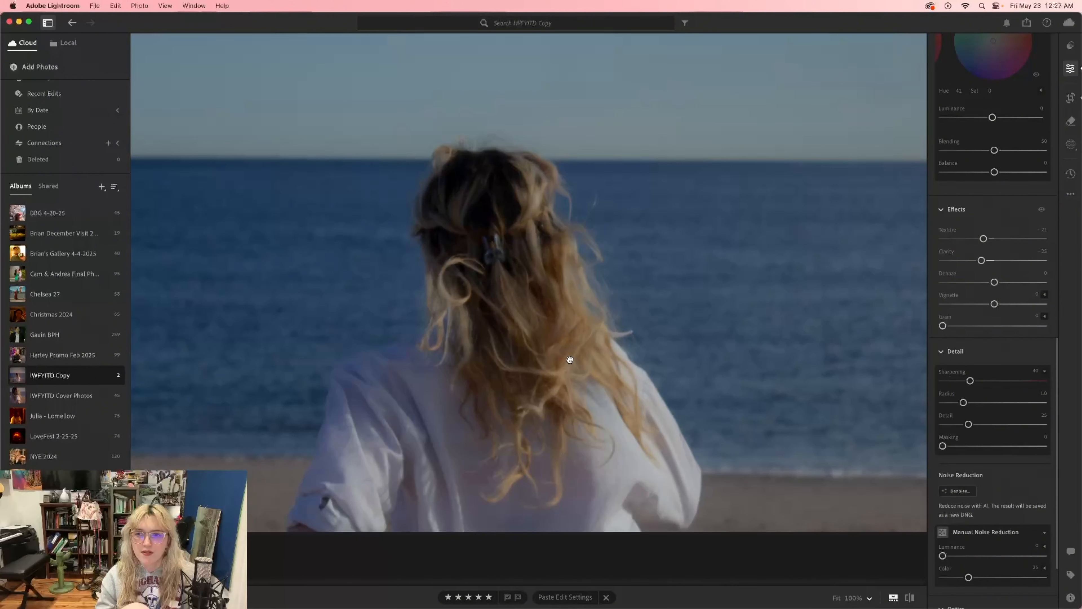
Step: Using the edited photo as reference, set the copy's vignette to about -19 and its grain to about 15
key("Left")
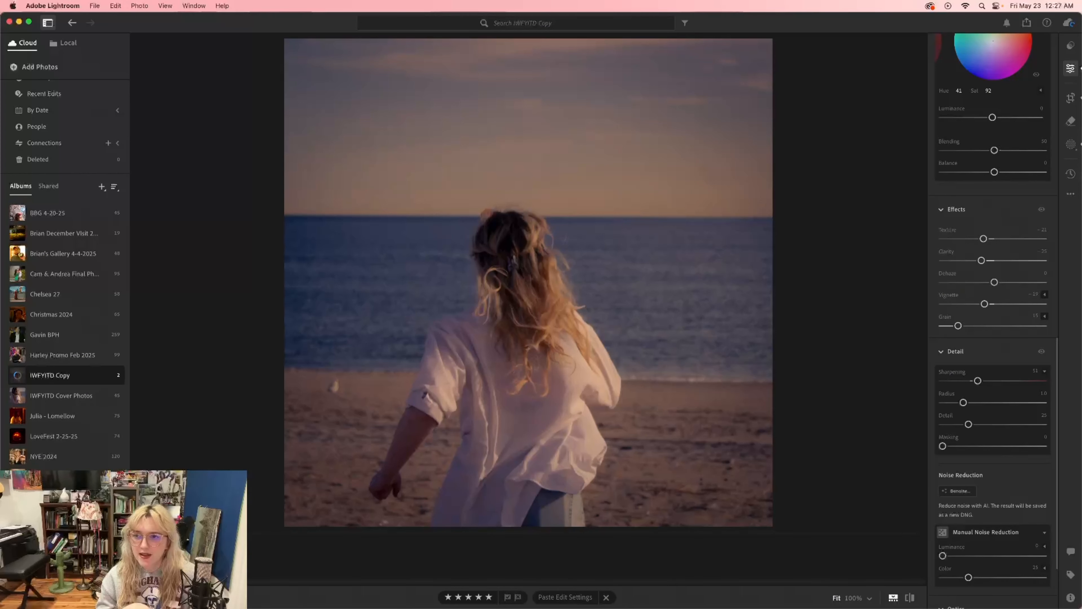
key("Right")
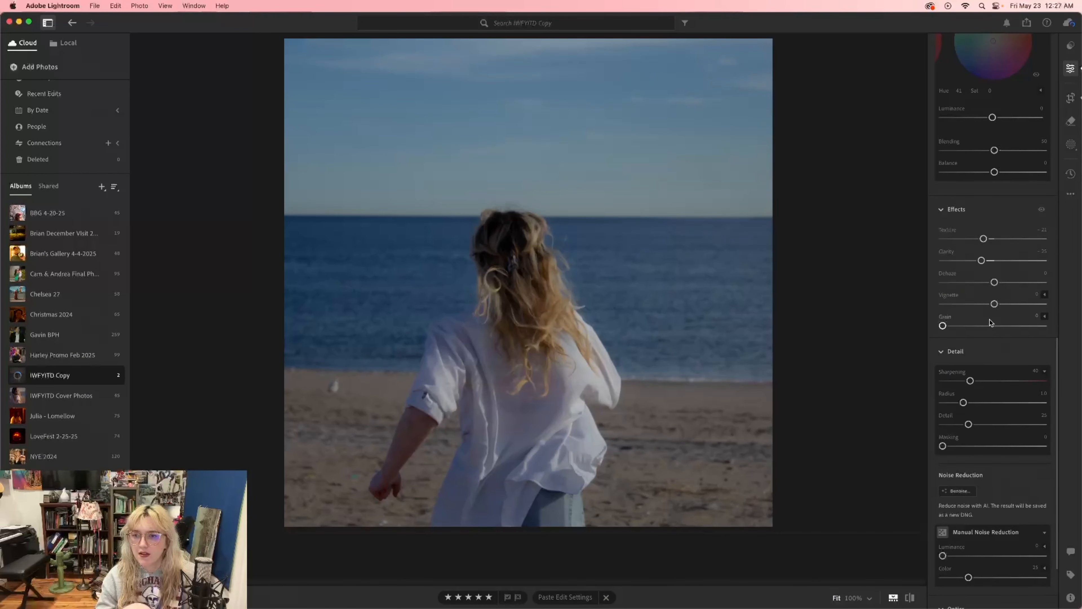
left_click_drag(996, 305, 957, 332)
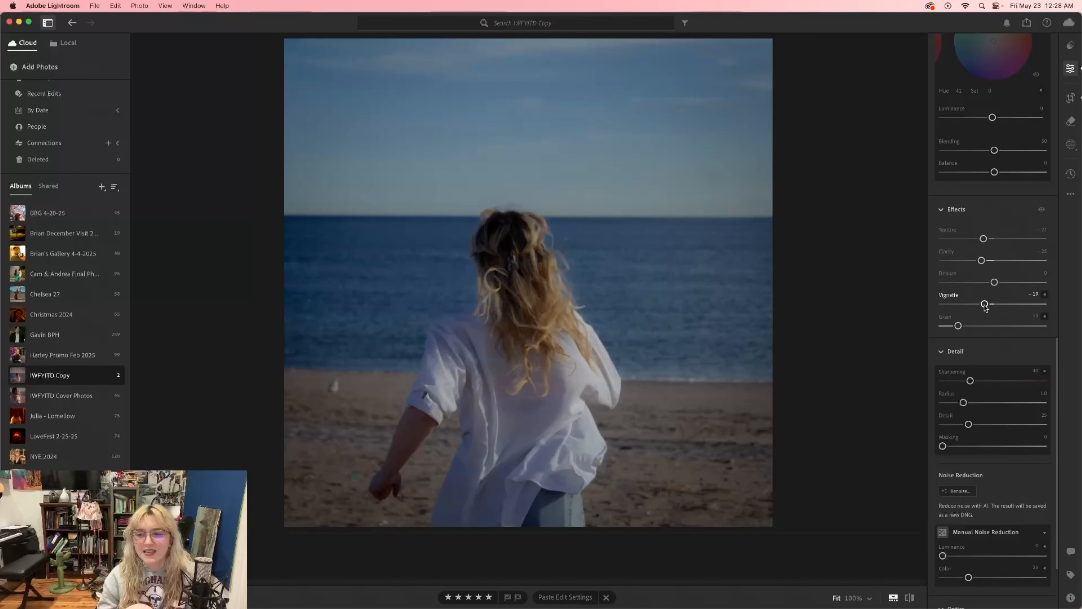
Step: Try a much stronger vignette of about -80, undo it, and compare the copy with and without the effects
left_click_drag(984, 304, 953, 305)
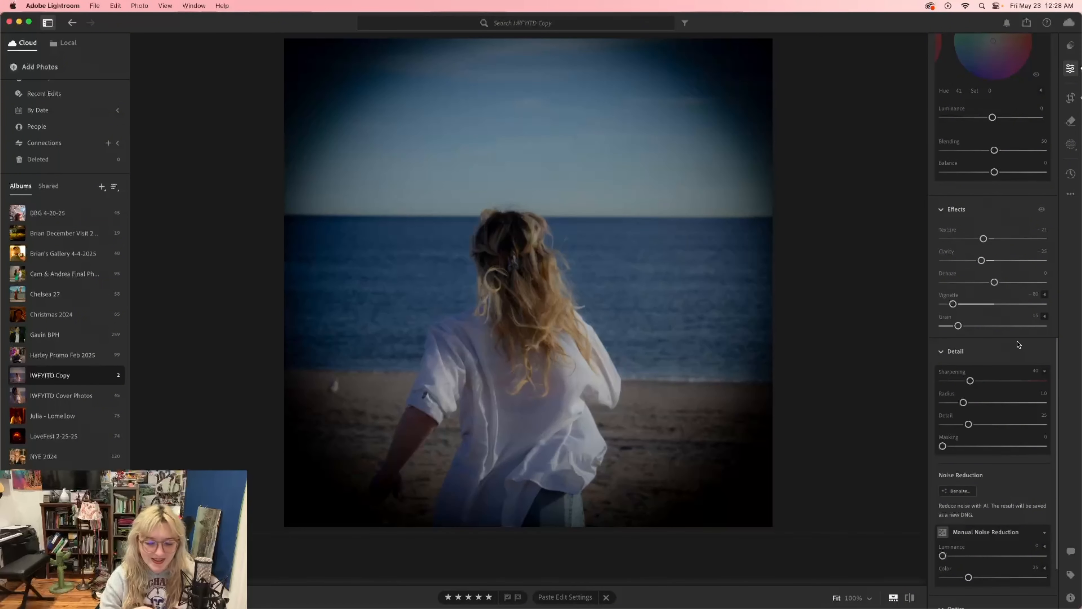
key("super+z")
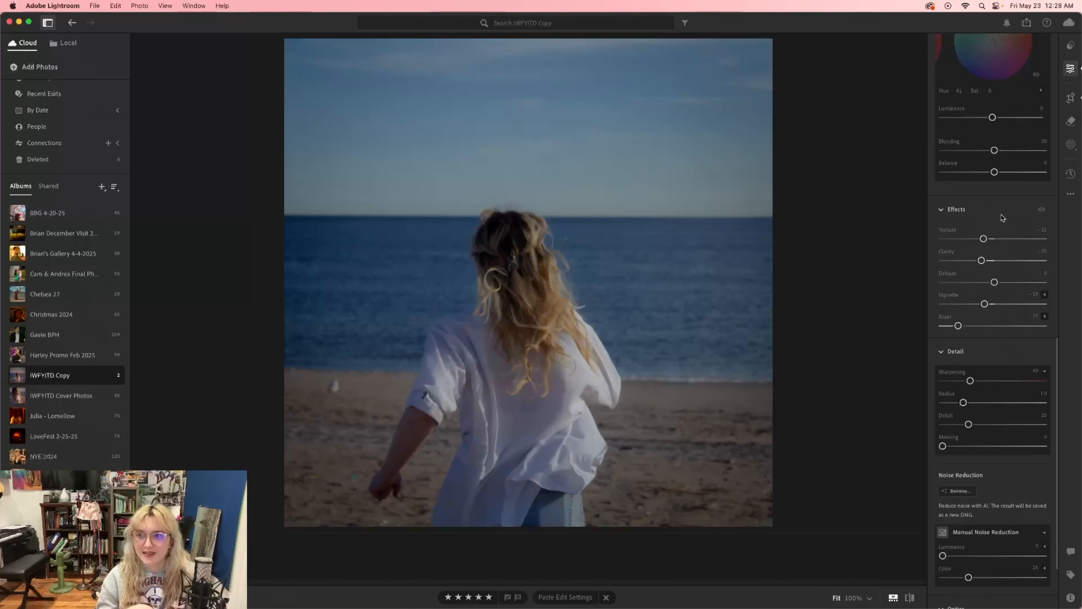
left_click(1041, 209)
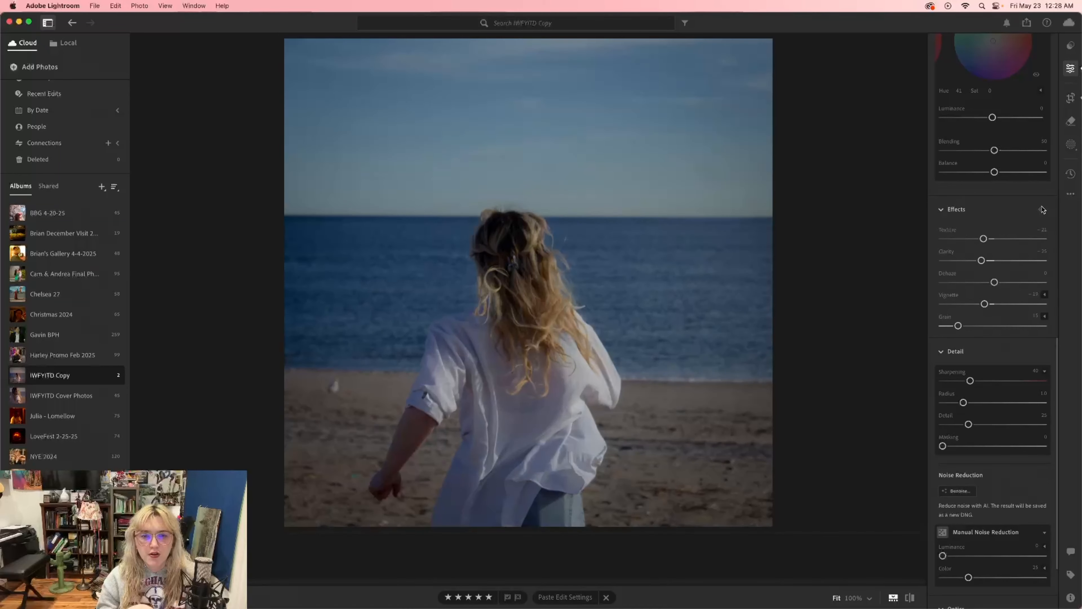
left_click(1041, 208)
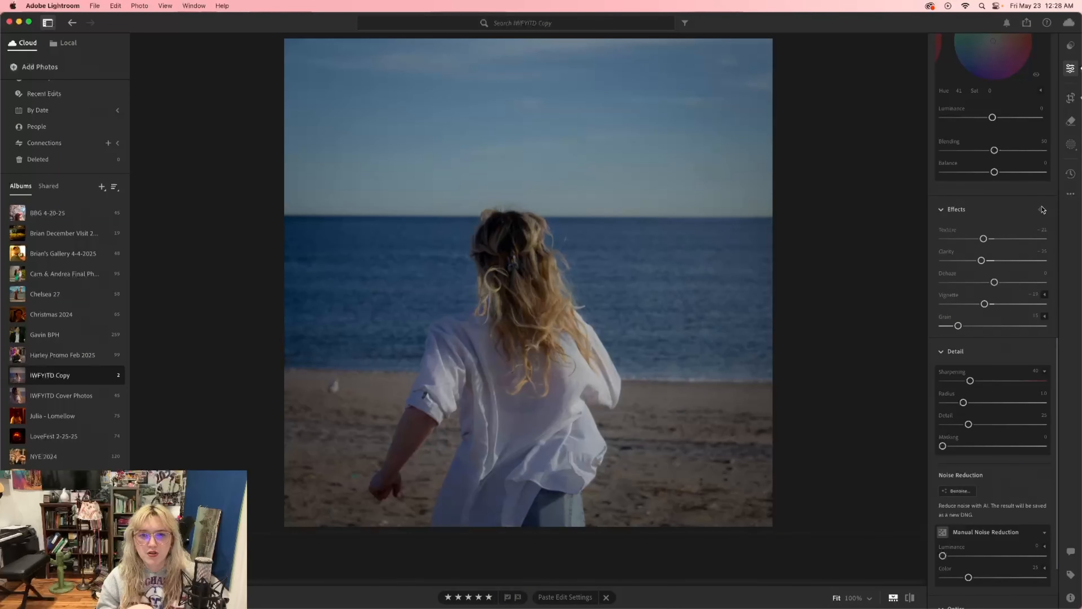
left_click(1041, 209)
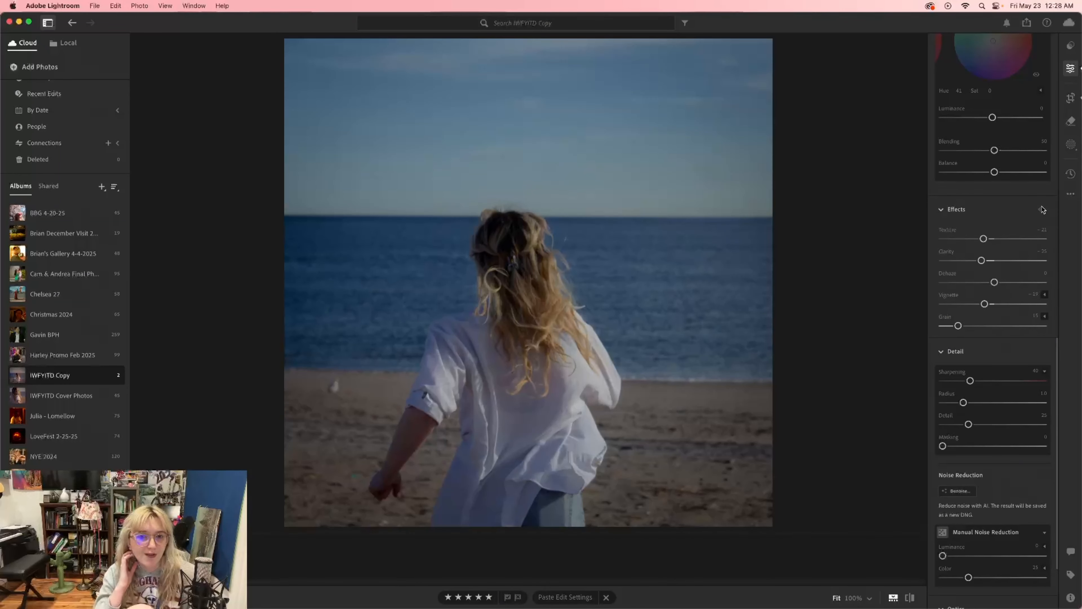
Step: Raise the copy's sharpening to about 51 to match the edited photo, and check its remaining detail and optics settings
key("Right")
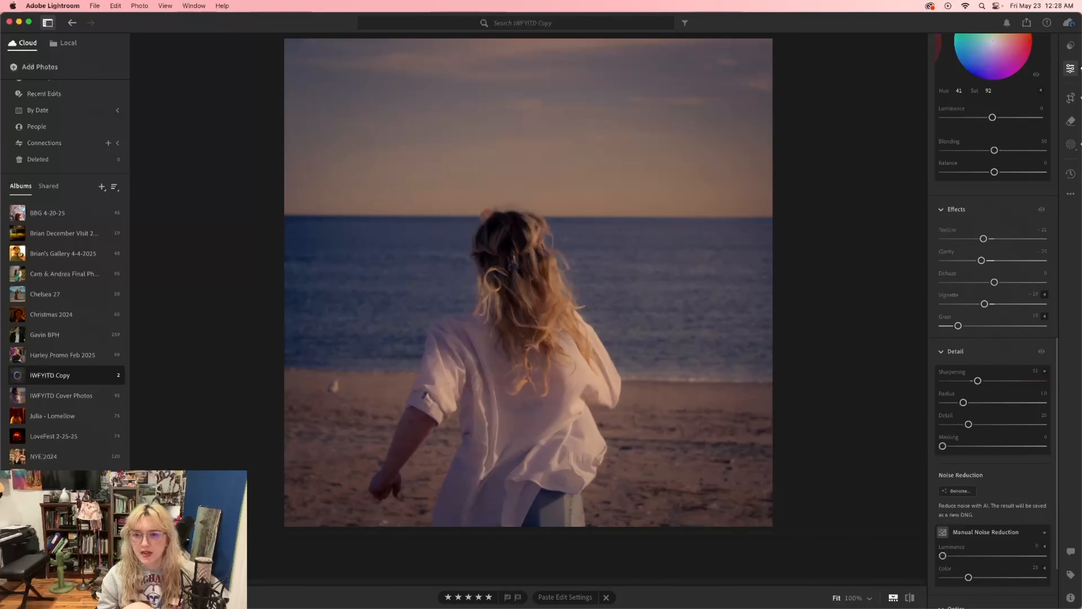
key("Left")
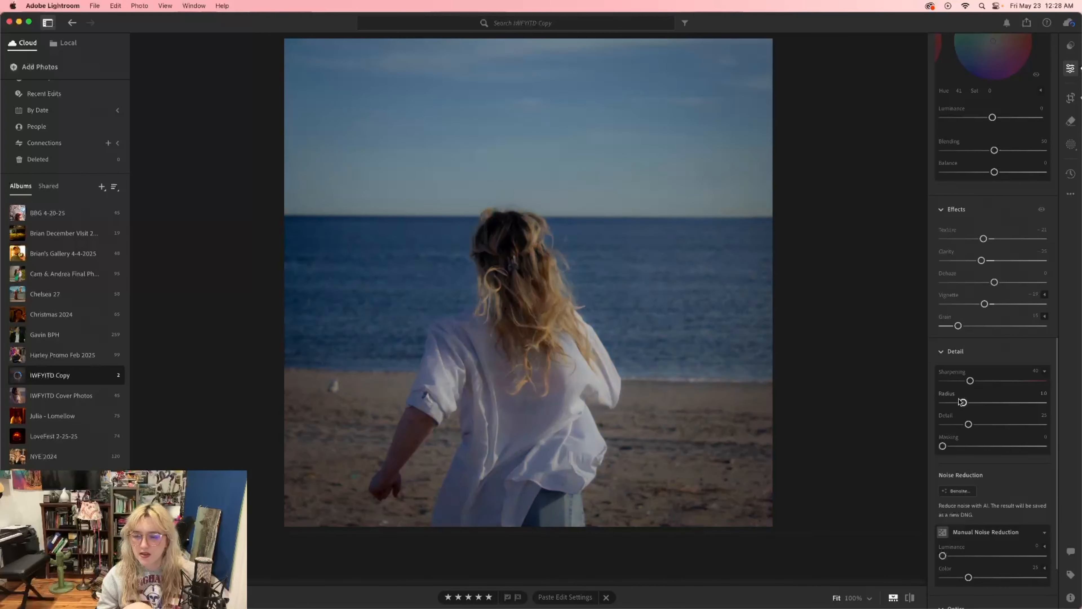
left_click_drag(971, 380, 978, 383)
scroll(993, 469, "down", 4)
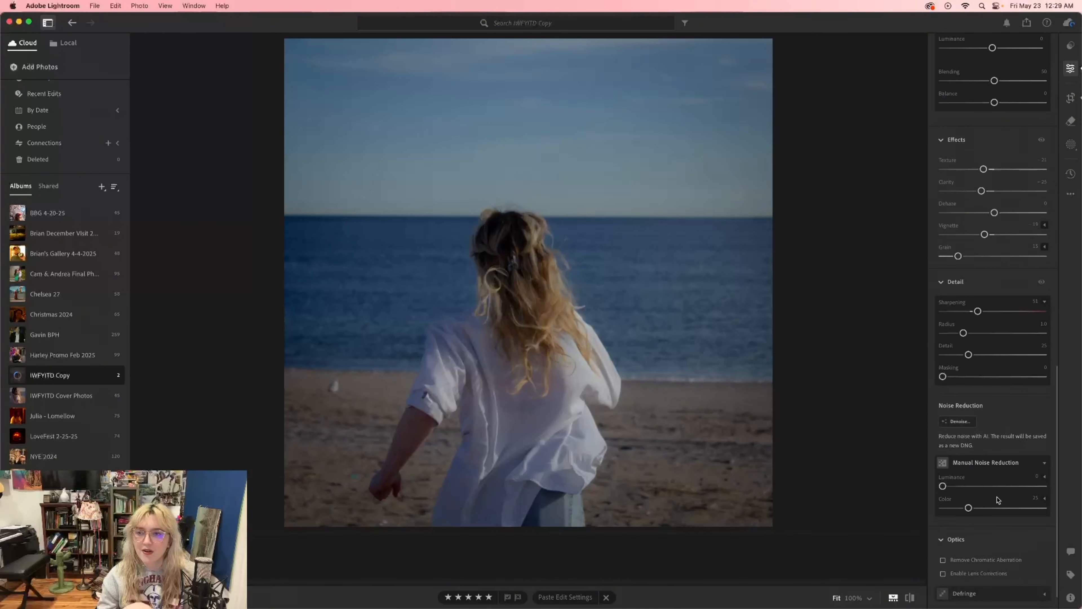
Step: Review the sky mask's light, color, effects and detail settings on the edited photo, and create a sky mask on the copy
scroll(997, 499, "up", 15)
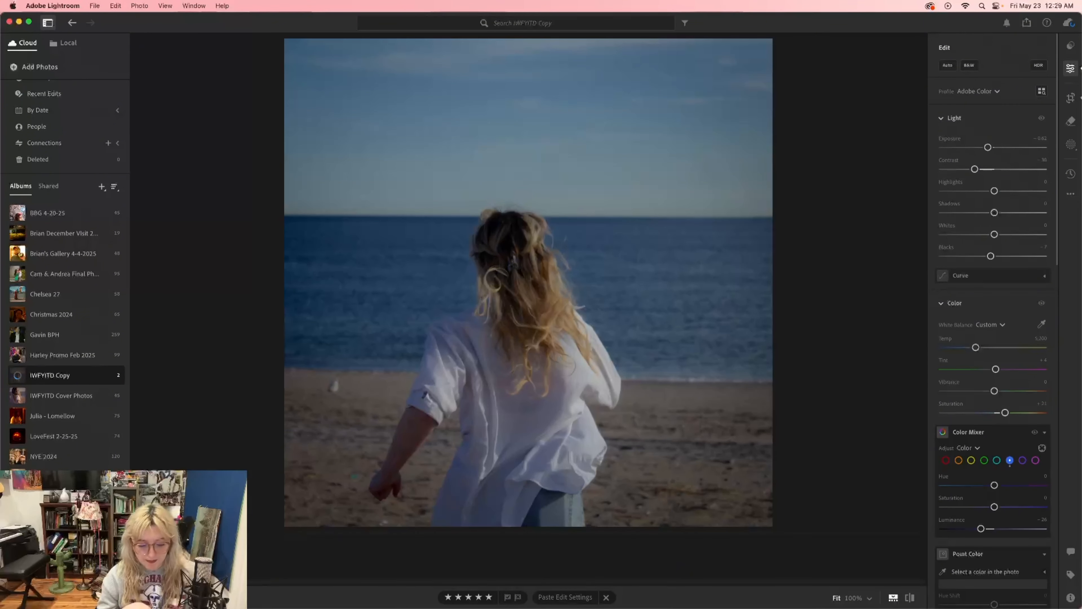
left_click(1070, 144)
mouse_move(828, 136)
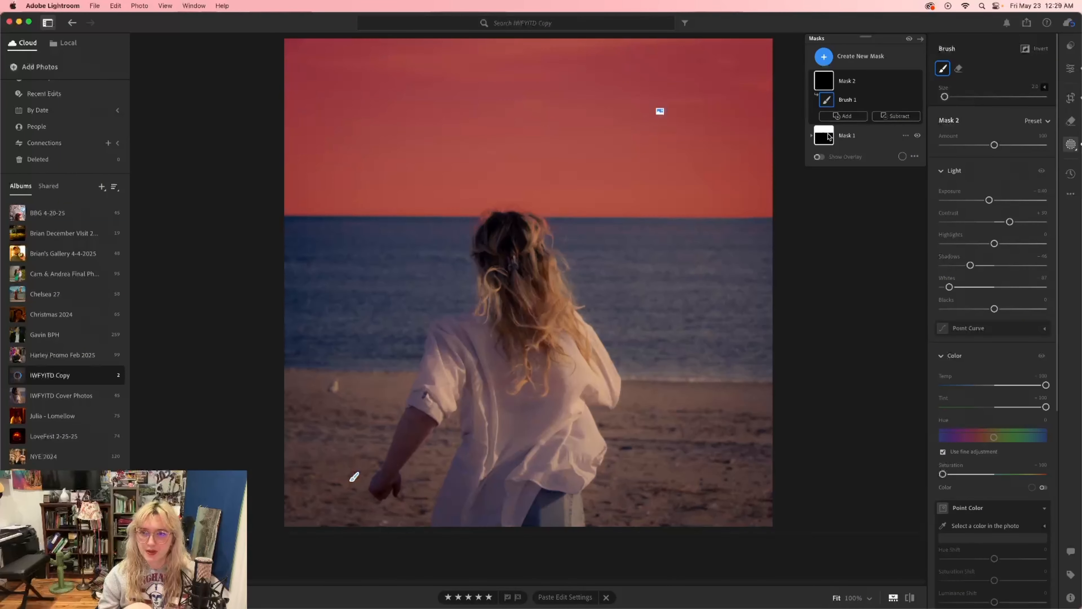
left_click(829, 136)
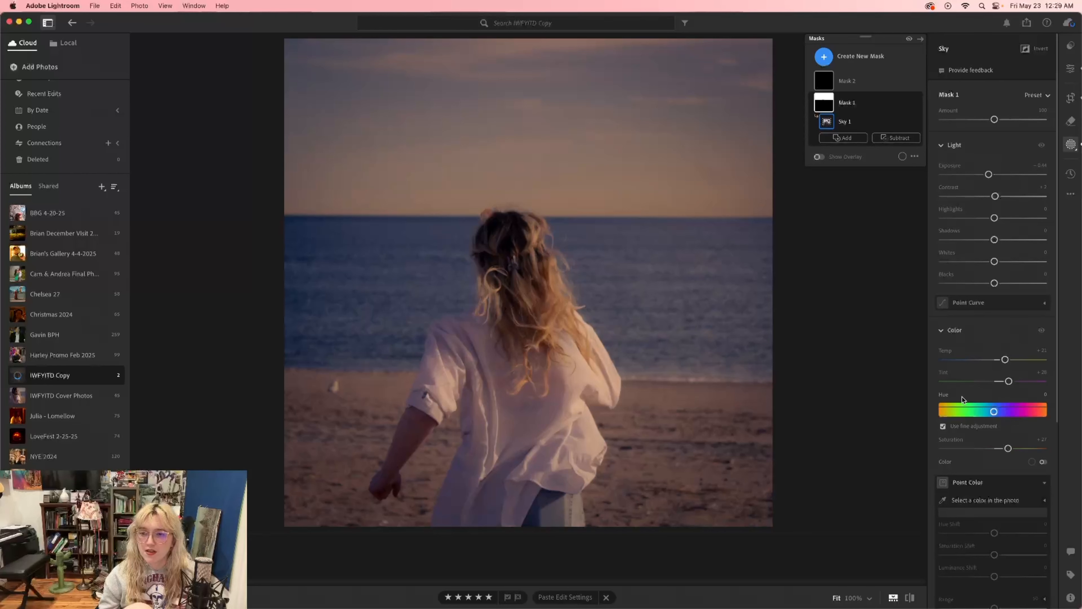
scroll(967, 477, "down", 10)
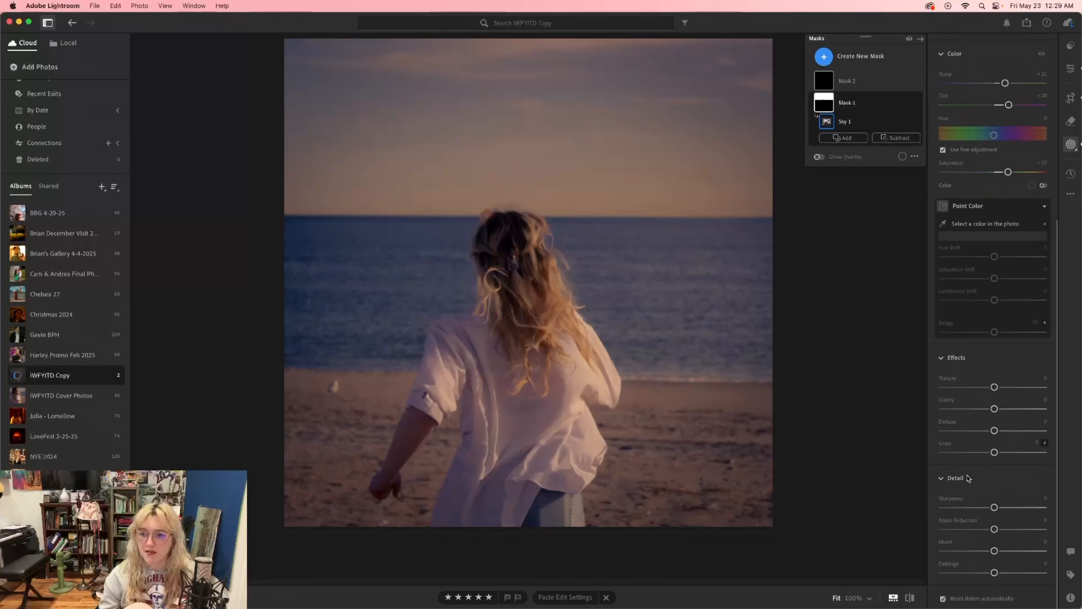
scroll(976, 341, "up", 10)
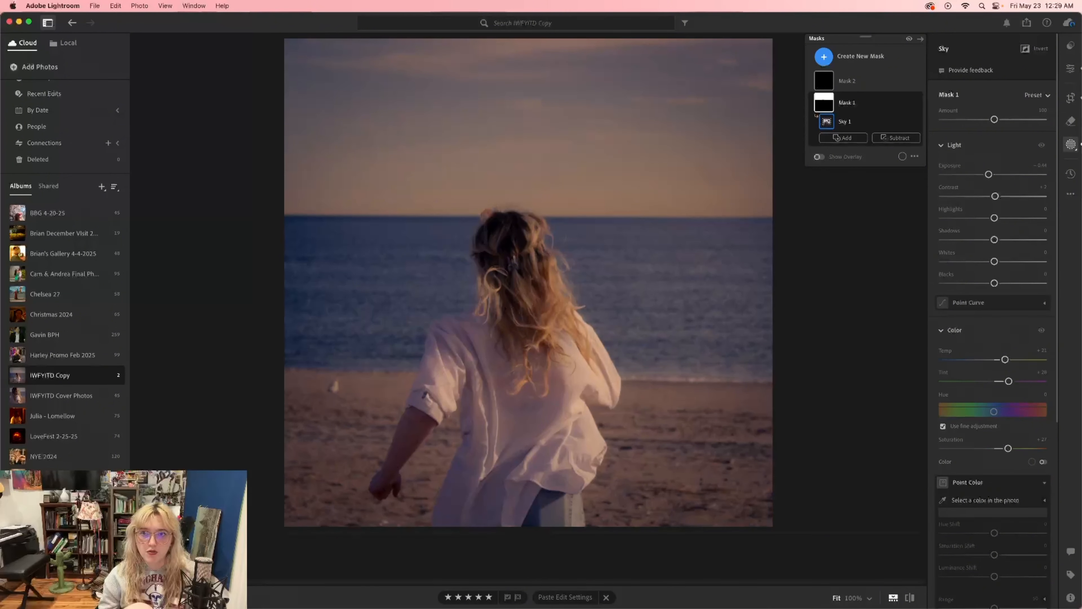
key("Right")
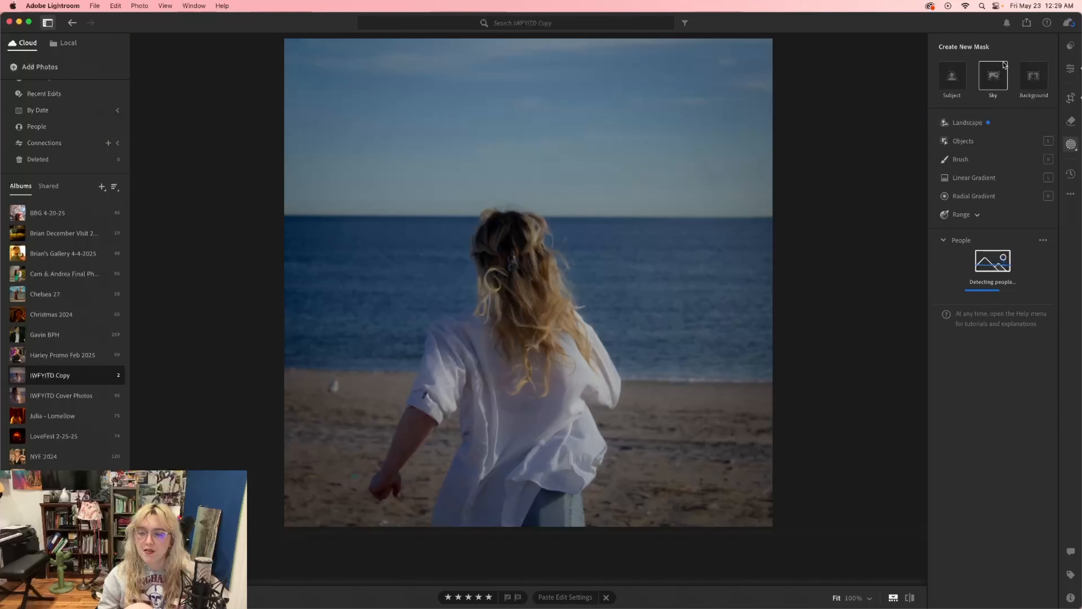
left_click(996, 77)
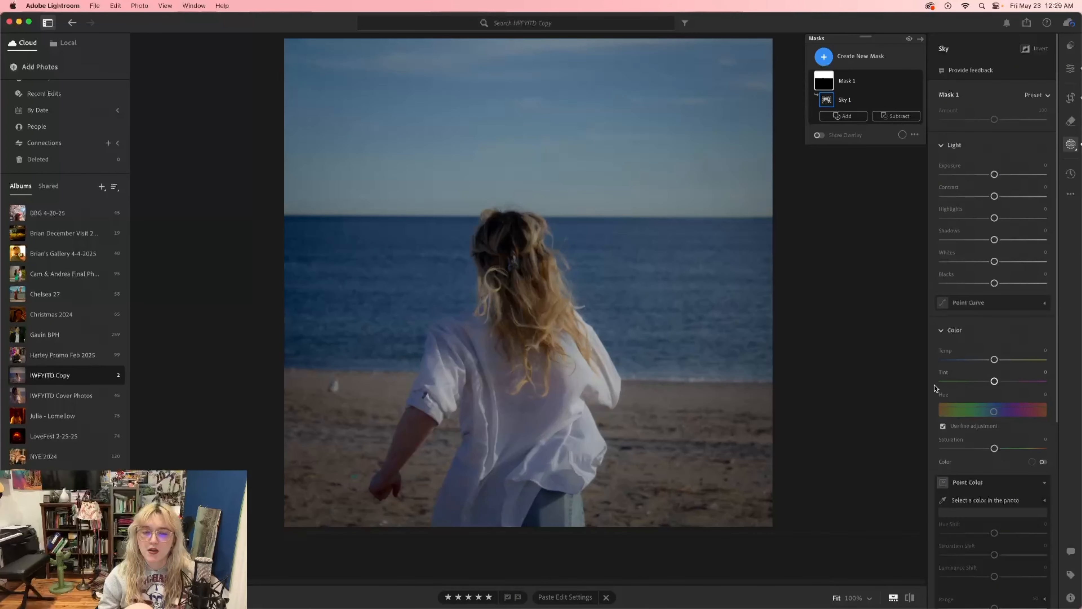
Step: Set the copy's sky mask exposure to about -0.44 and contrast to about +2, following the edited photo's sky mask
mouse_move(827, 80)
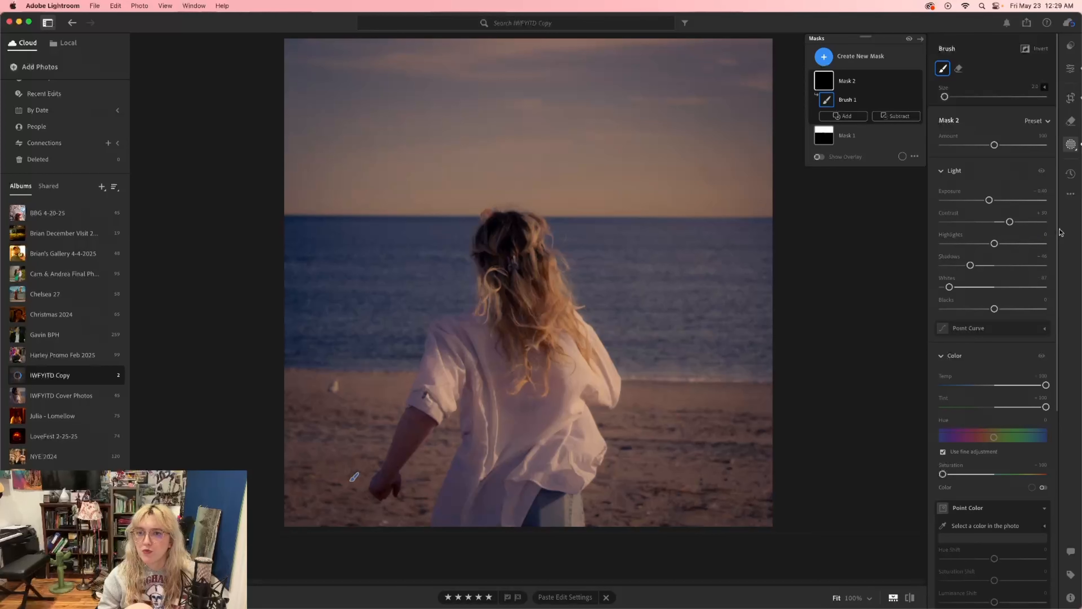
left_click(824, 135)
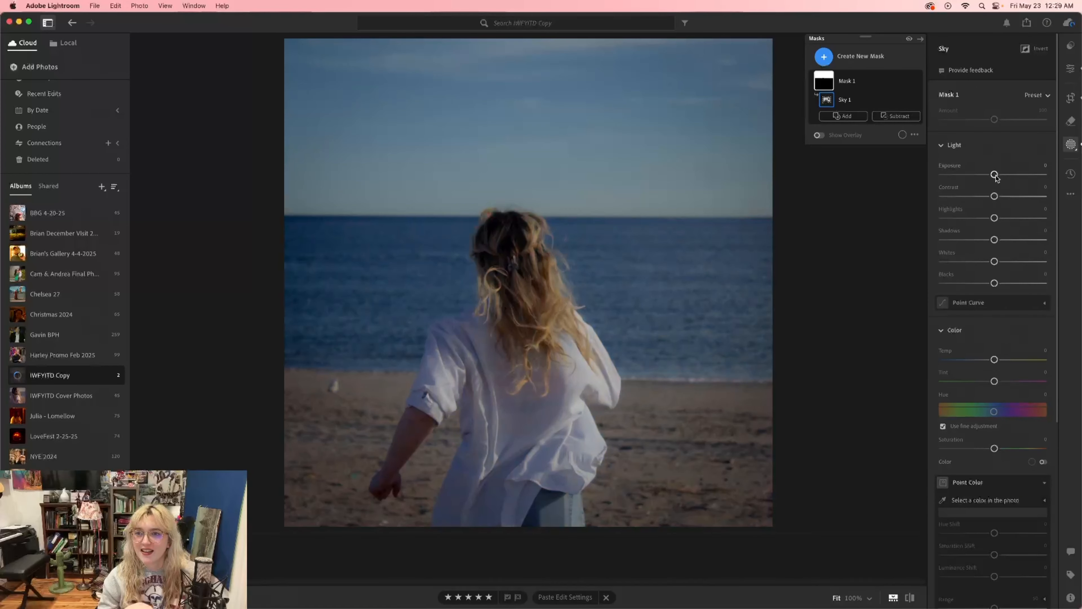
left_click_drag(996, 176, 997, 197)
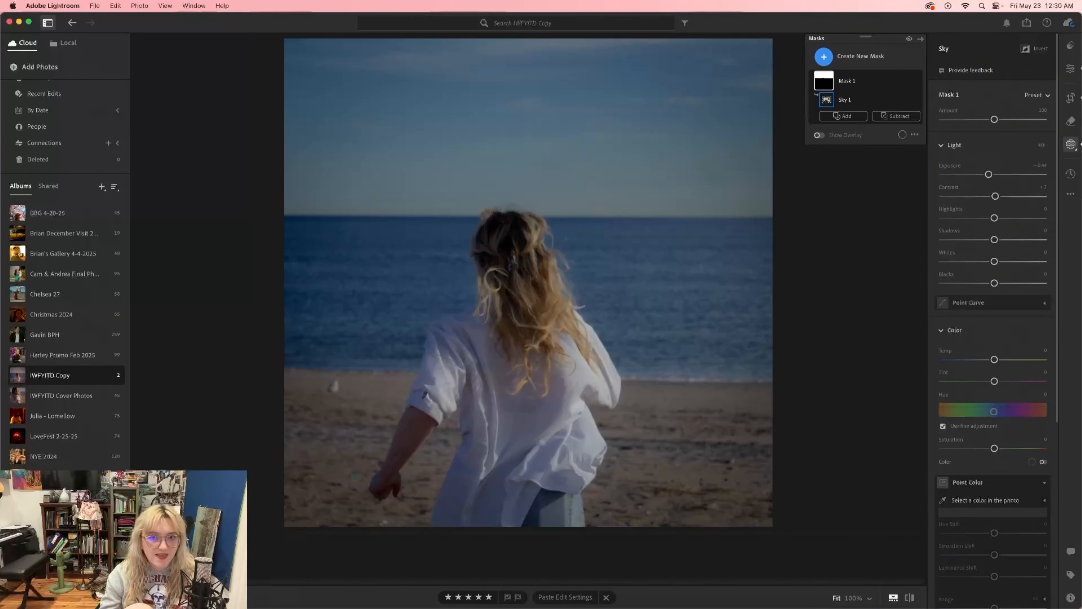
Step: Try raising the copy's sky mask temperature to about +21 against the edited photo's sky mask, and undo the changes
key("b")
key("super+v")
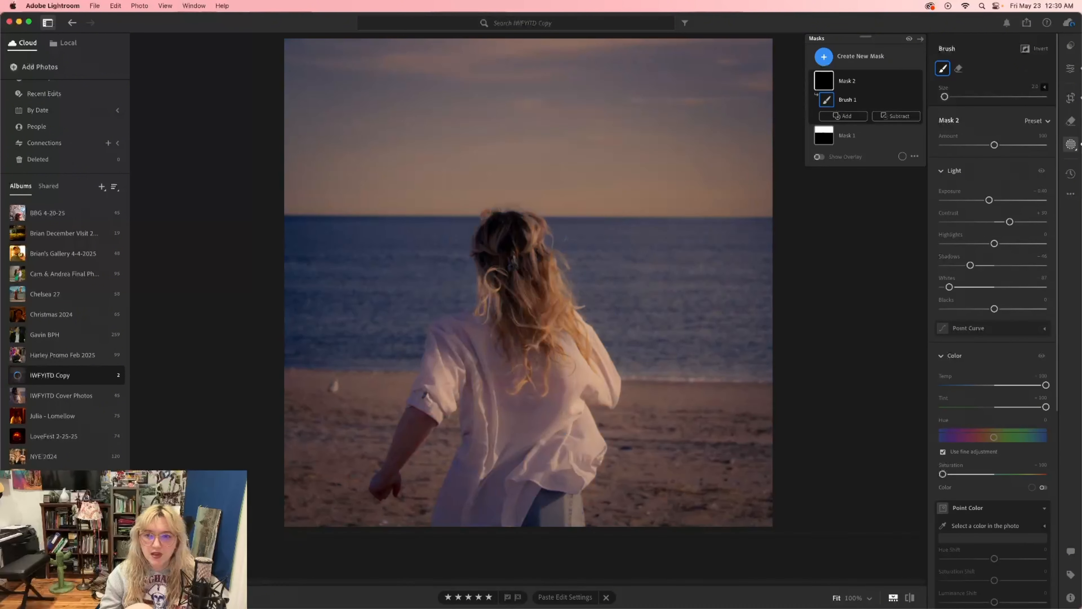
left_click(857, 143)
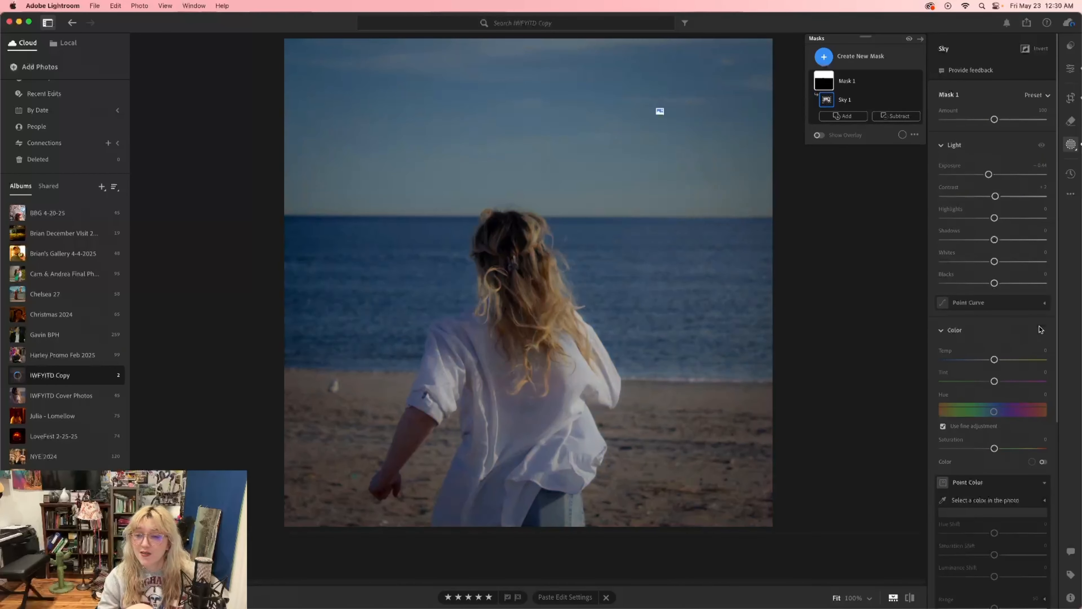
left_click_drag(993, 360, 1001, 363)
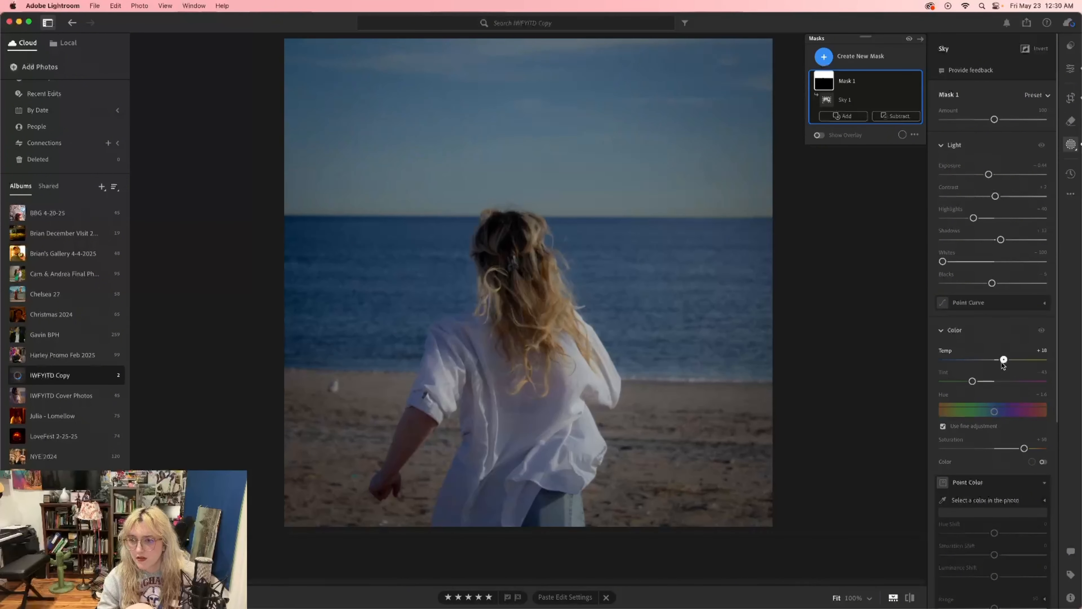
left_click_drag(1002, 363, 1002, 365)
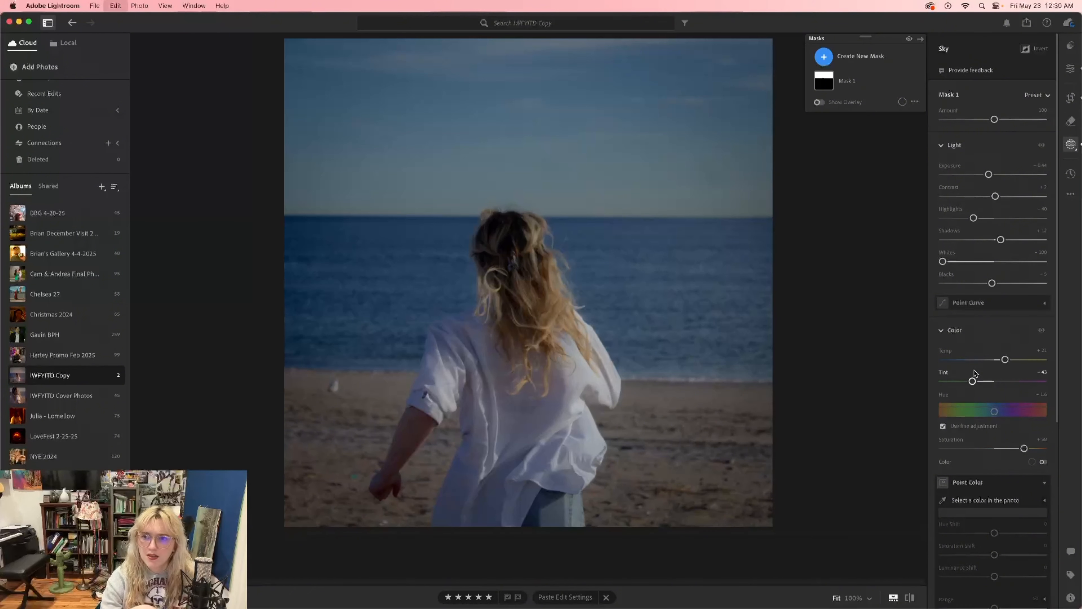
key("b")
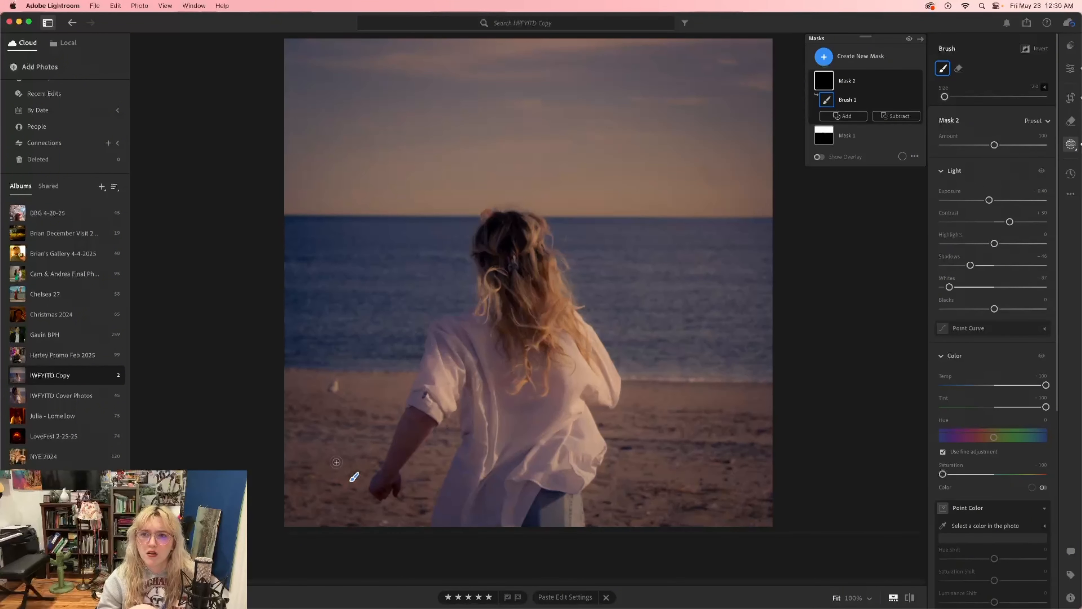
key("super+z")
key("super+z")
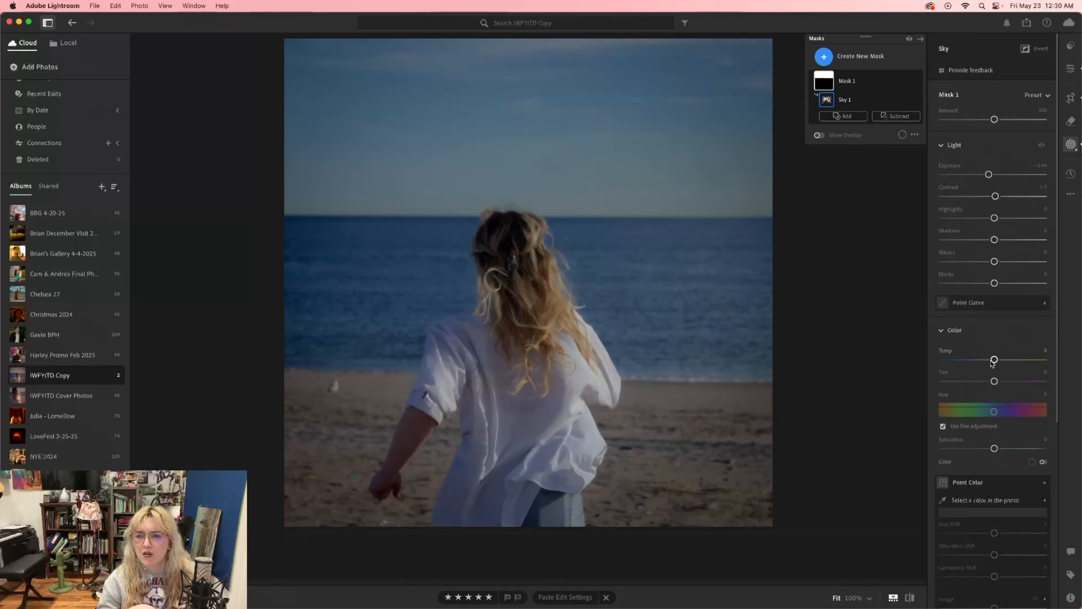
Step: Set the copy's sky mask temperature to 21, tint to about +28 and saturation to about +27
left_click(1045, 350)
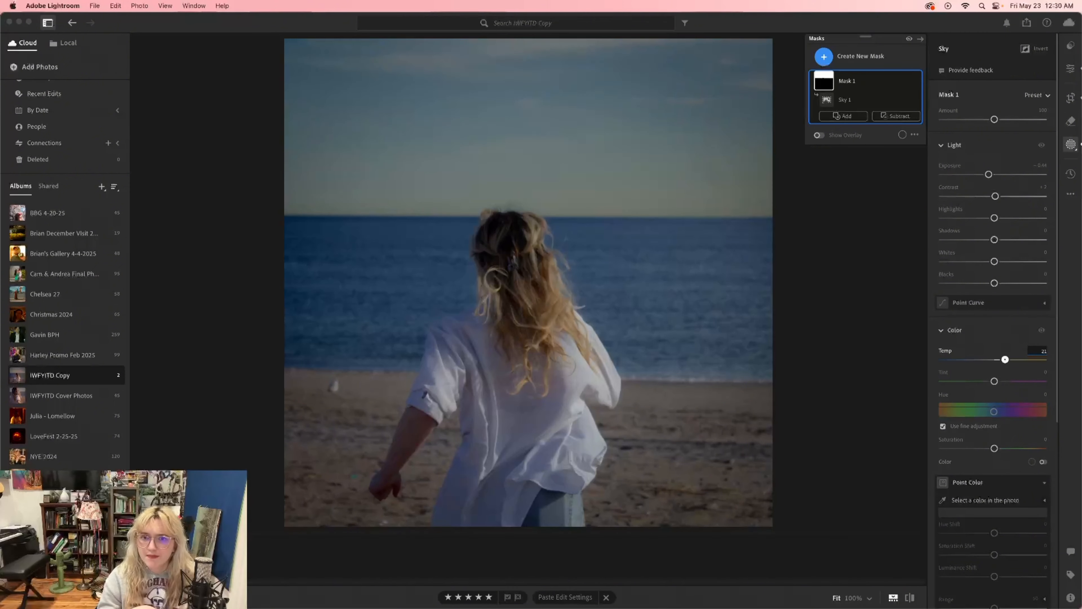
left_click(1001, 335)
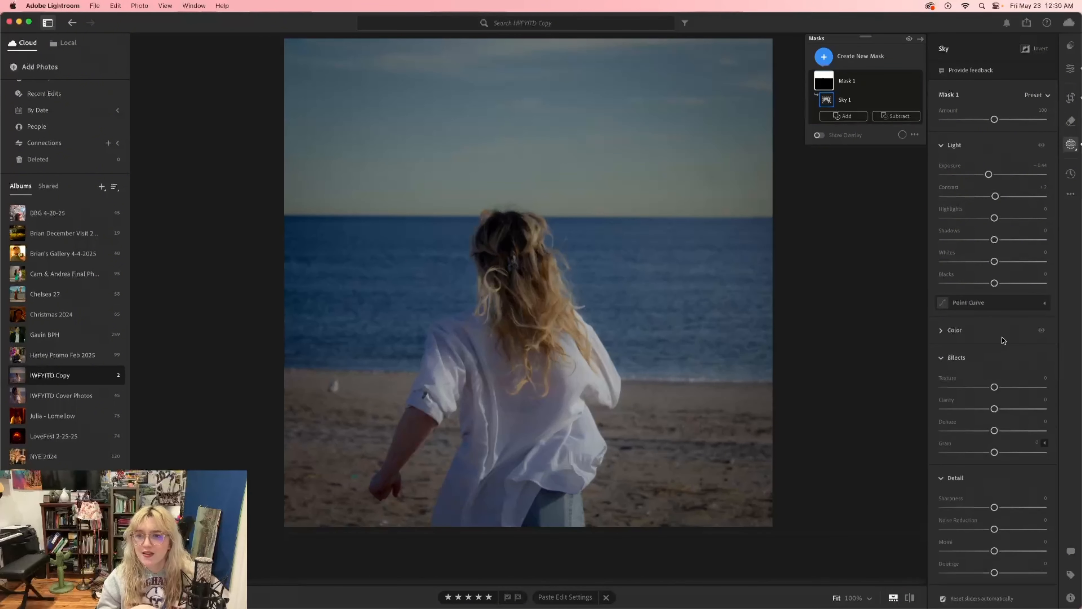
left_click(956, 329)
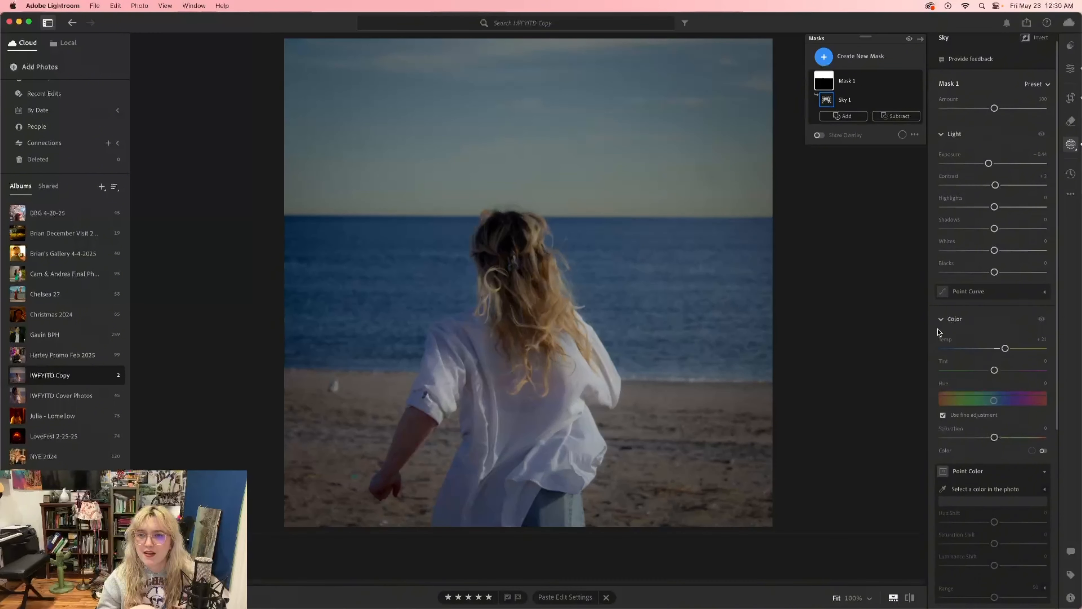
left_click(994, 370)
left_click_drag(995, 370, 1009, 374)
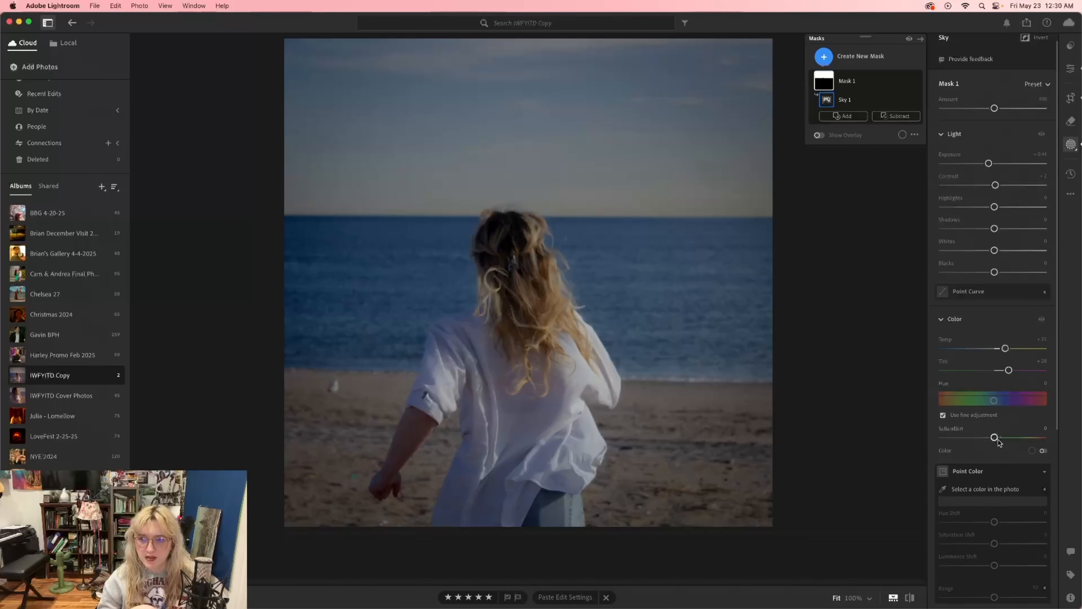
left_click_drag(996, 437, 1010, 443)
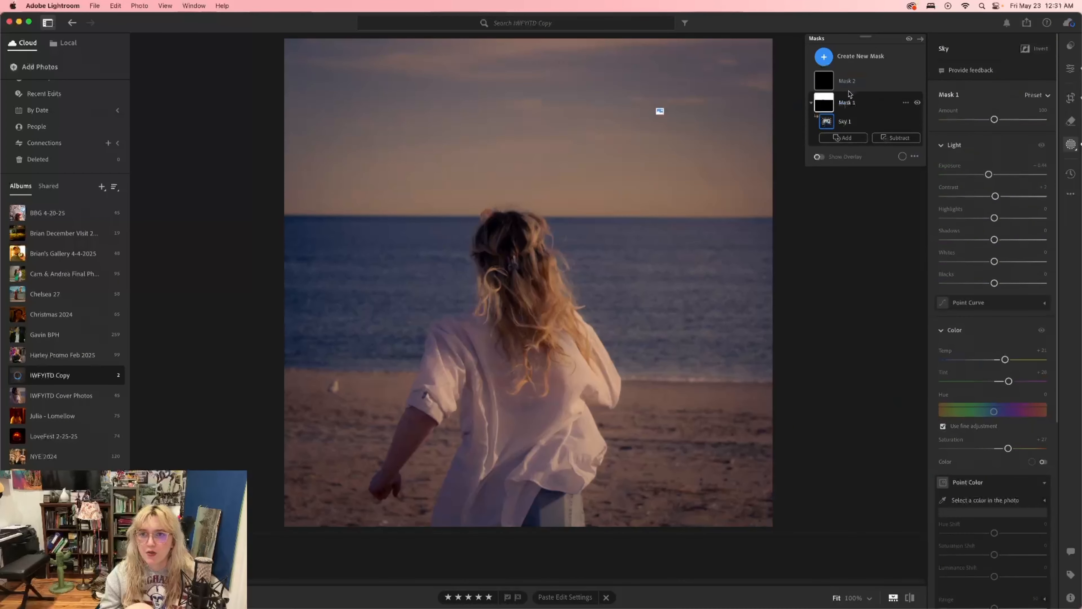
Step: Inspect the edited photo's brush mask settings, and view the sand beside the hand up close on the copy
left_click(823, 82)
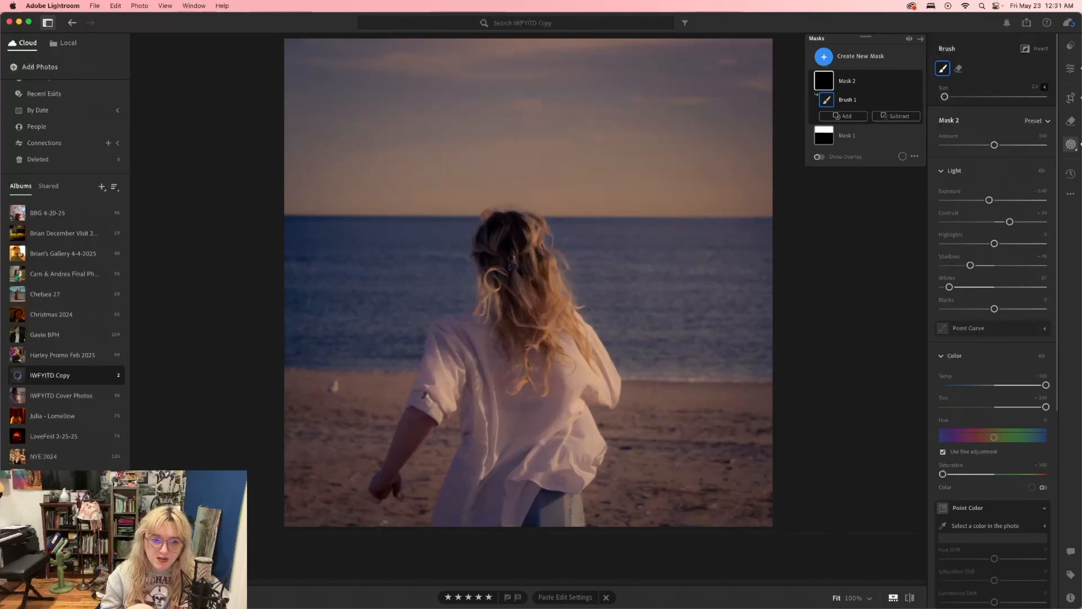
key("Right")
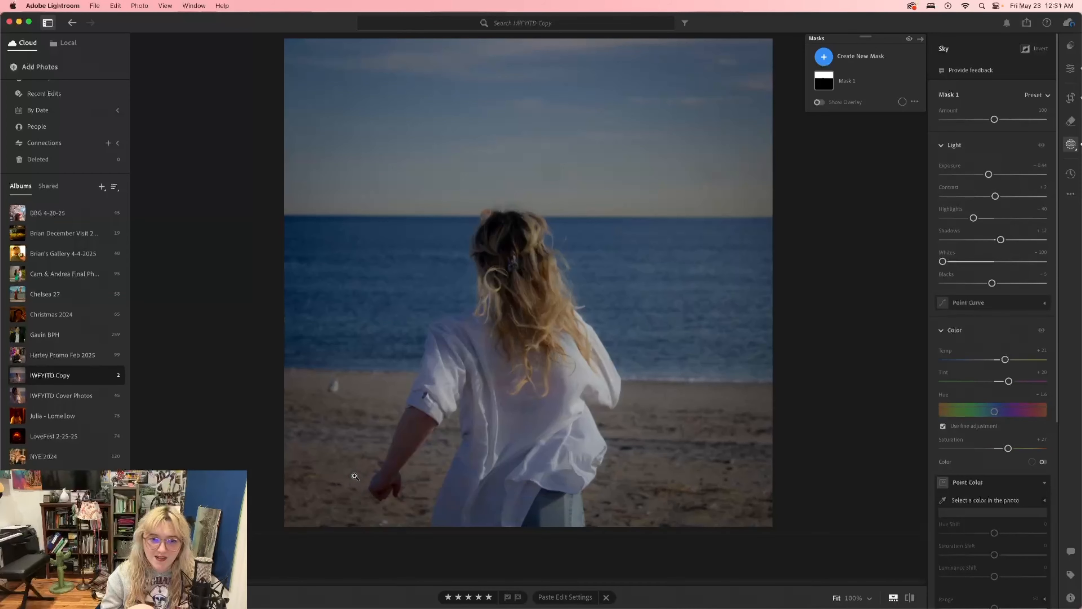
left_click(353, 480)
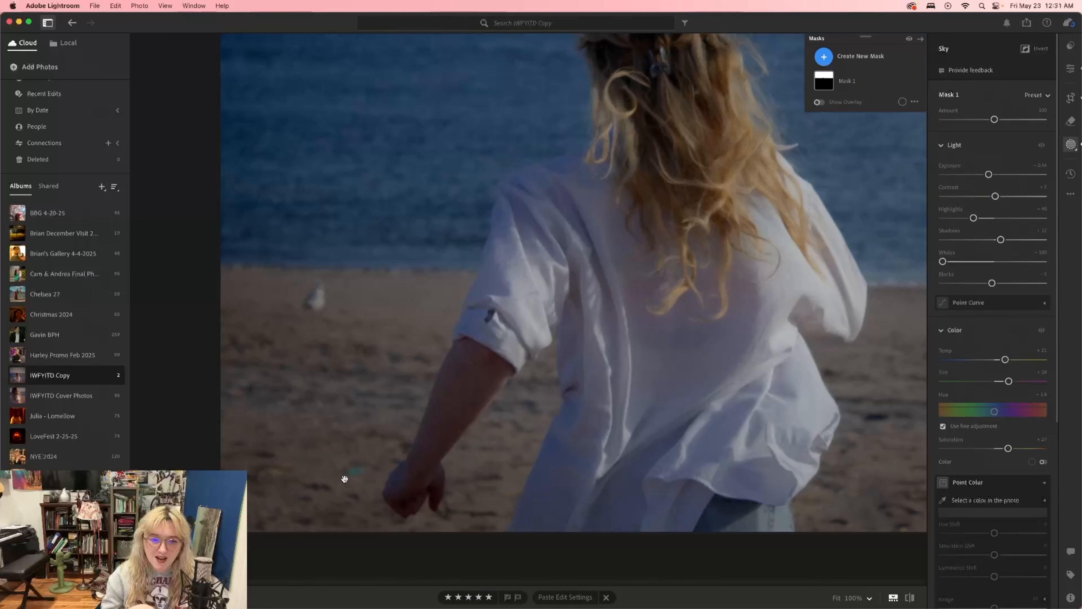
Step: Leave the copy's sky mask and set the Color Grading shadows to hue 288 and saturation 10, matching the edited photo
left_click(347, 479)
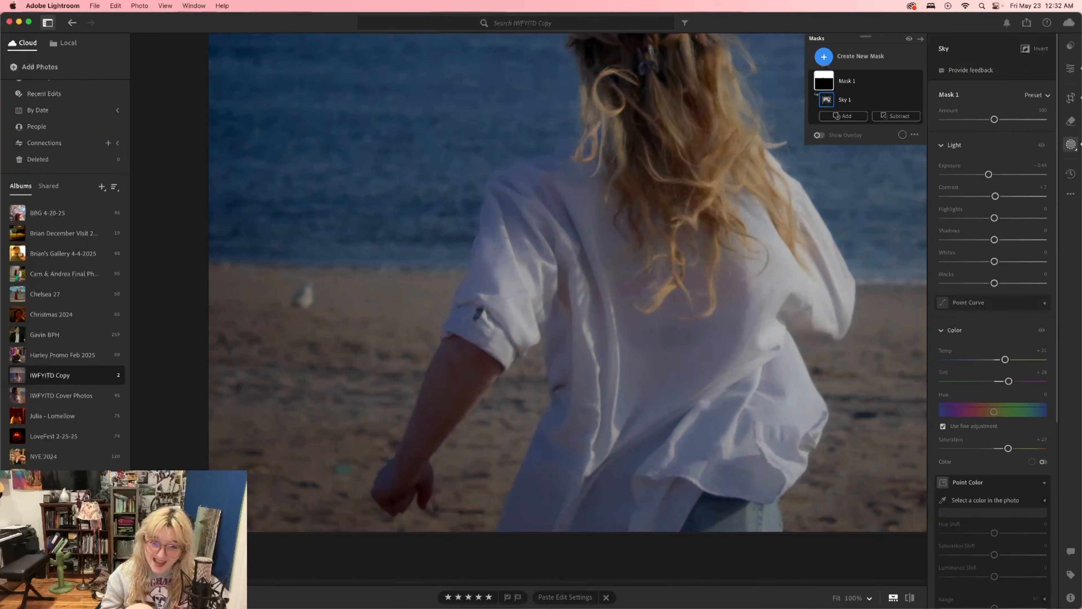
key("e")
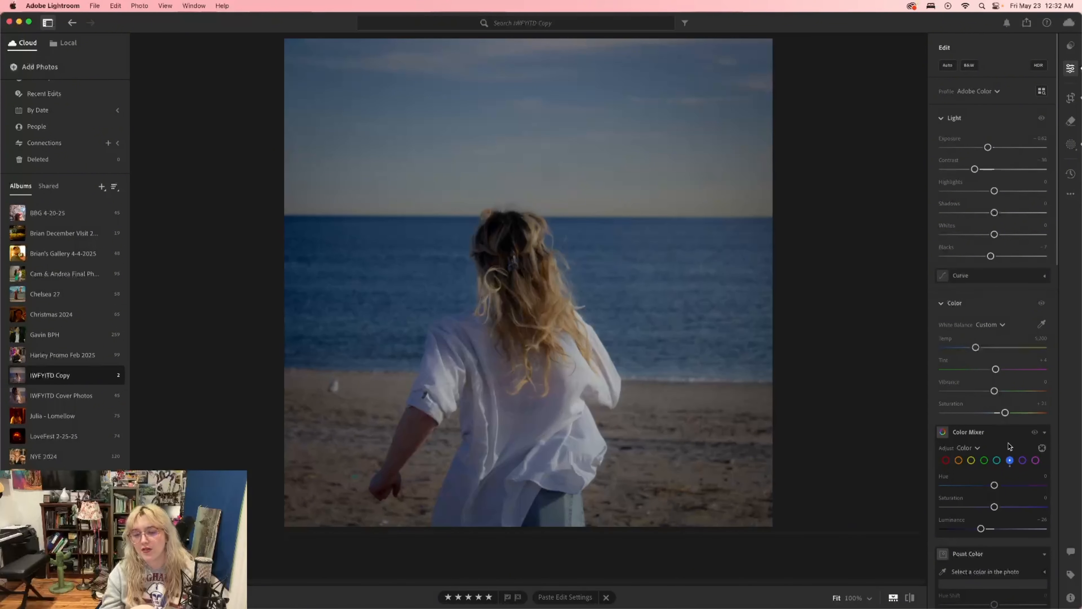
scroll(993, 444, "down", 3)
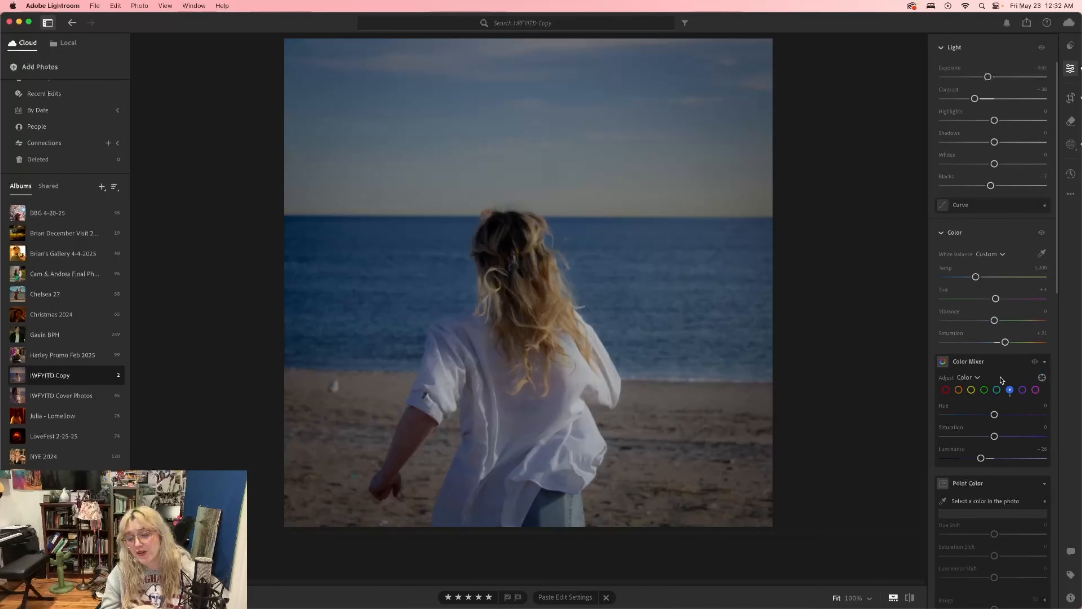
scroll(1001, 380, "down", 7)
left_click(962, 336)
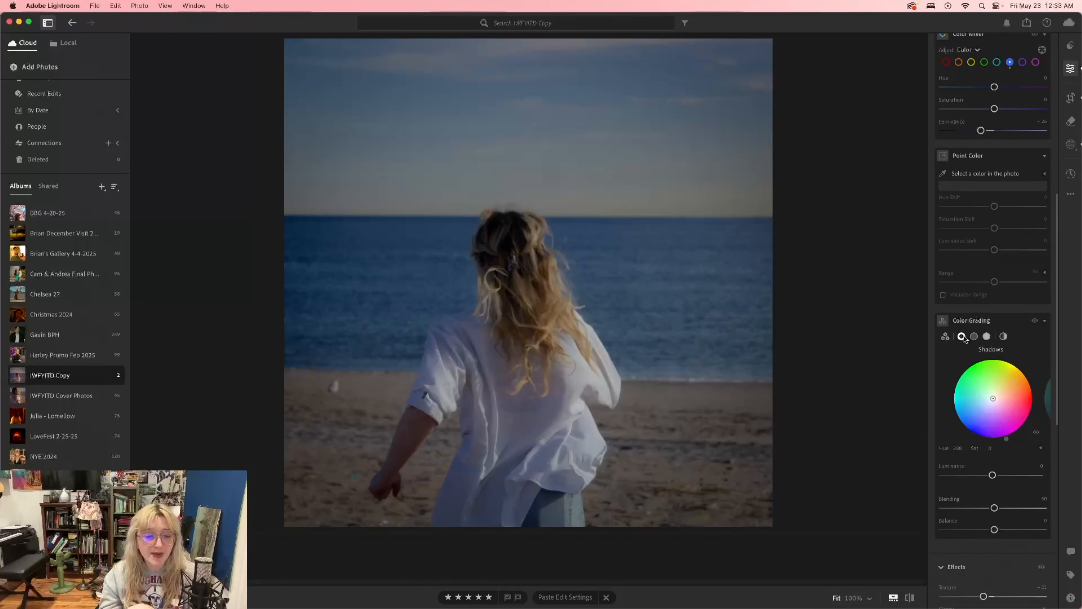
left_click_drag(993, 398, 994, 403)
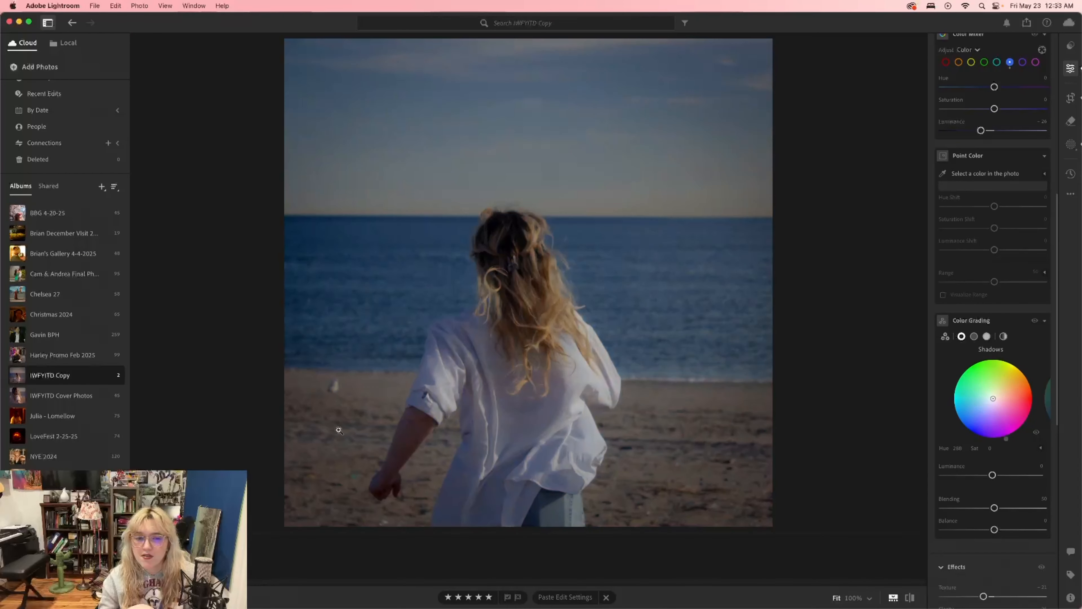
Step: Compare the copy with the edited photo, and with its own color grading hidden and shown
left_click(1034, 321)
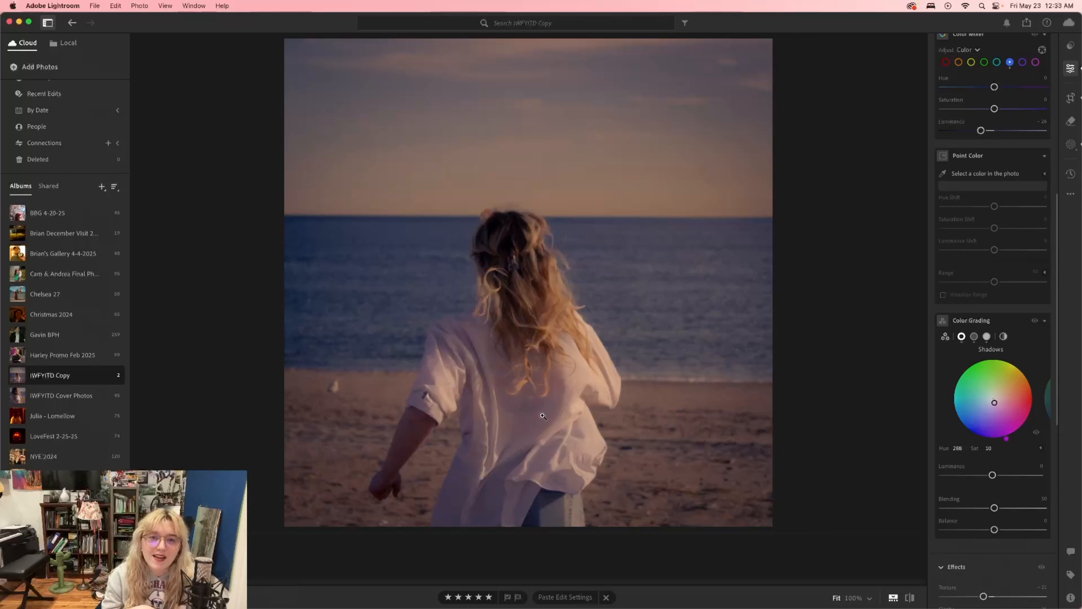
key("super+z")
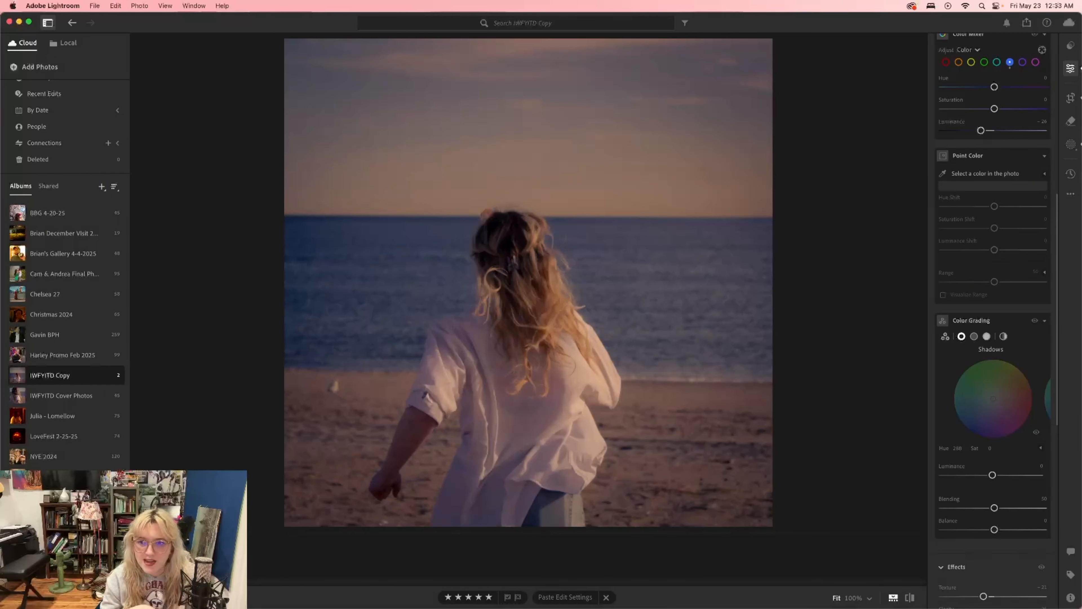
key("super+shift+z")
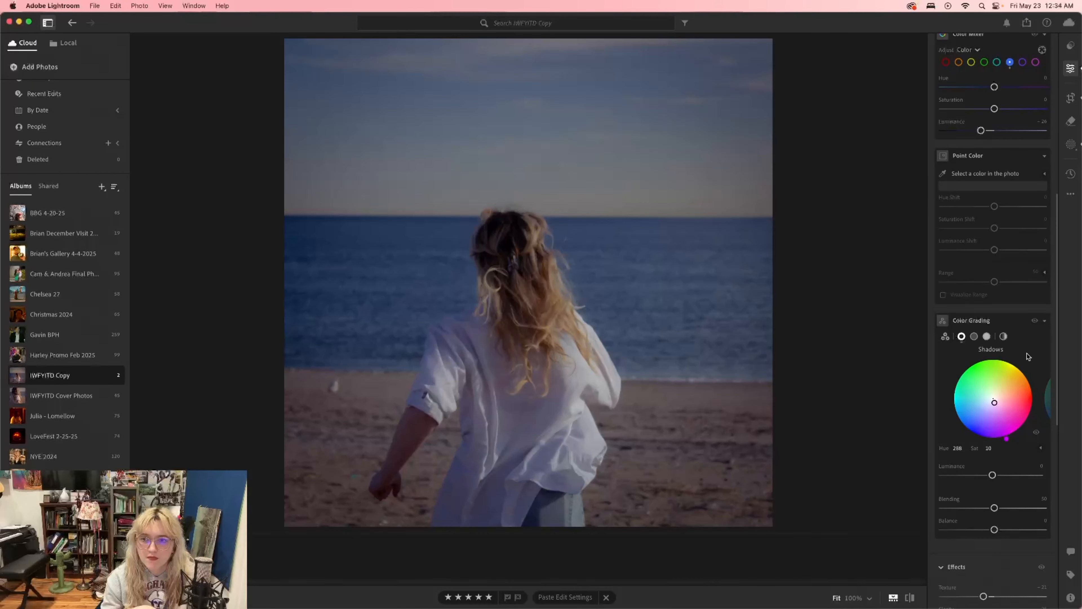
left_click(1035, 320)
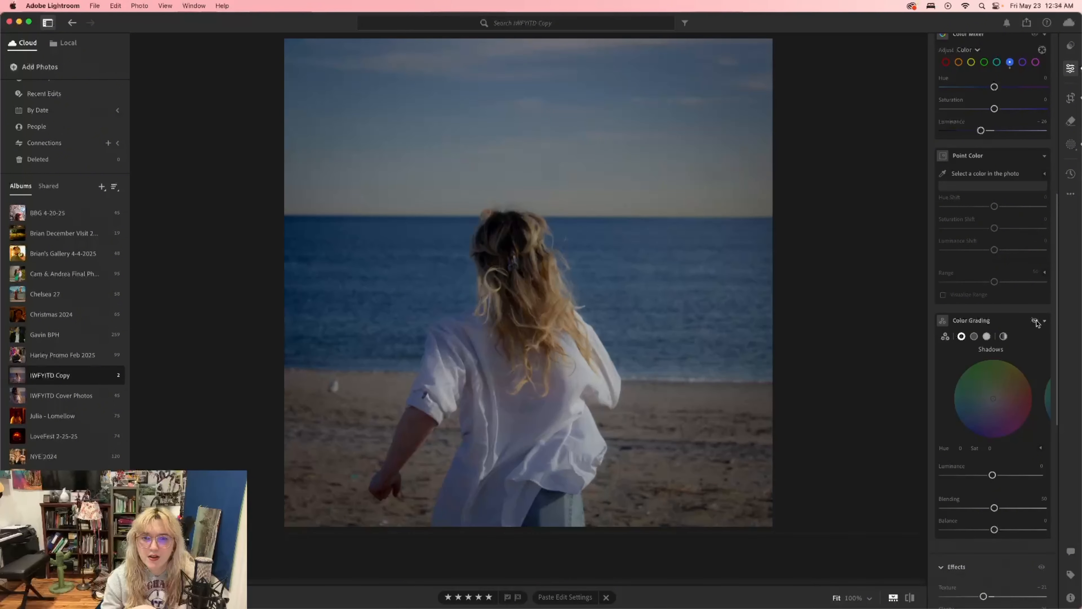
left_click(1035, 321)
left_click(1035, 320)
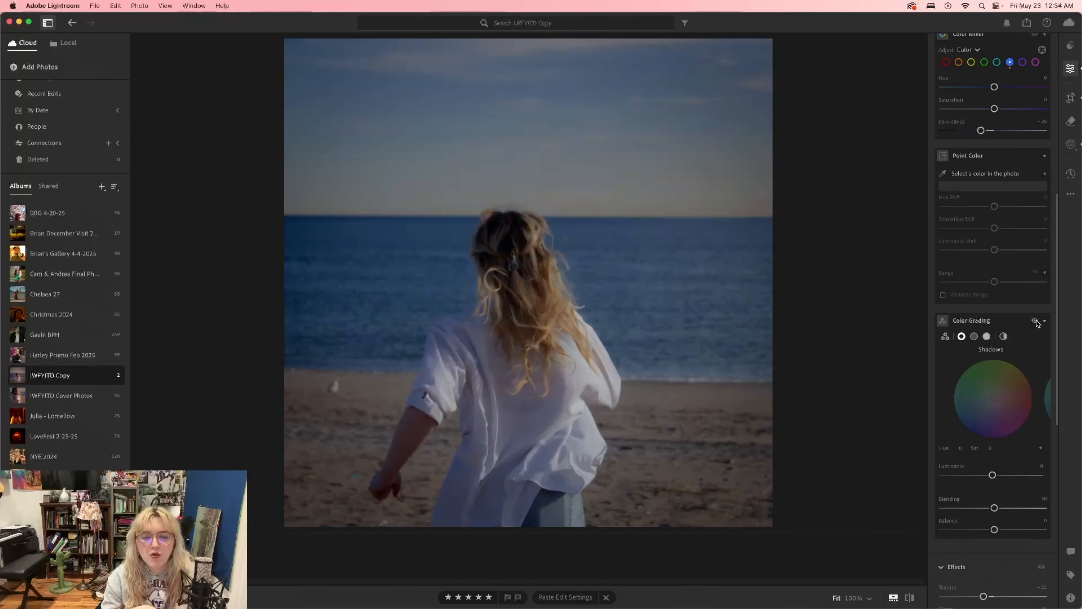
left_click(1036, 320)
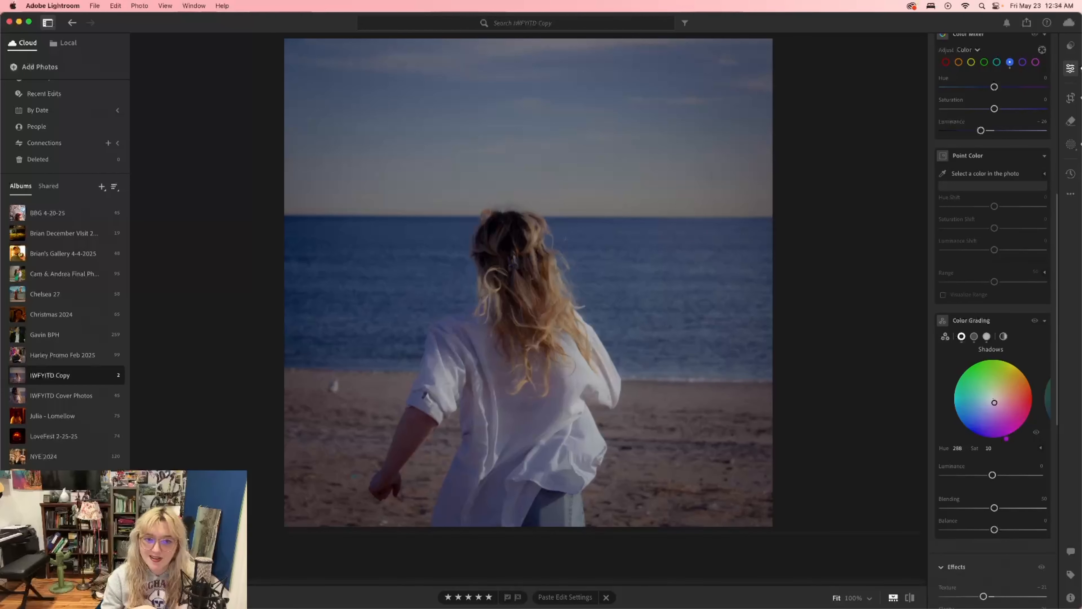
Step: Set the copy's Color Grading midtones to hue 35 and saturation 43, following the edited photo
key("super+z")
left_click(1049, 403)
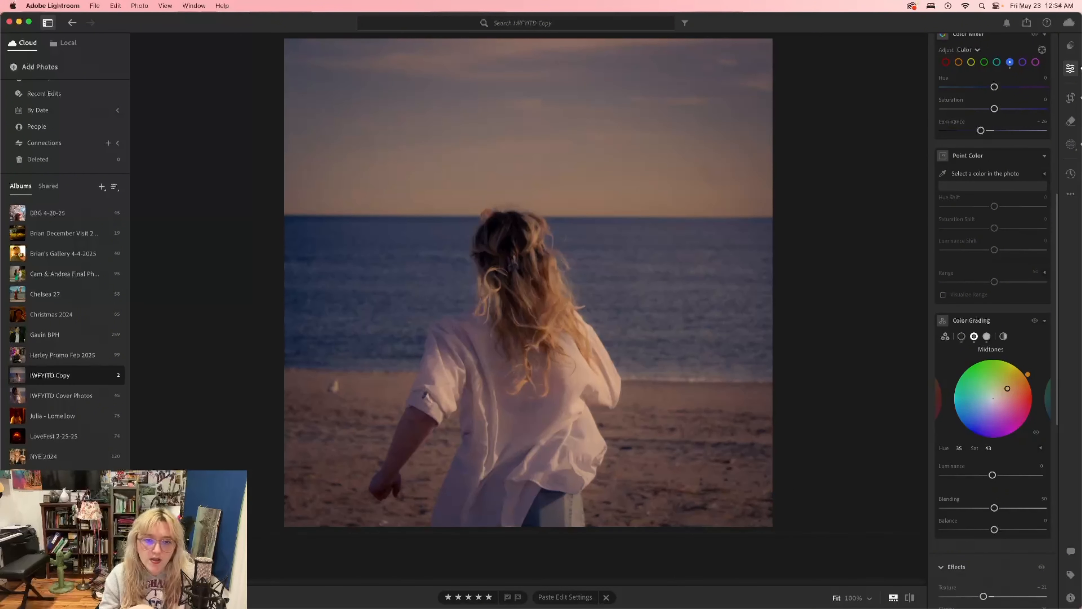
left_click(1036, 432)
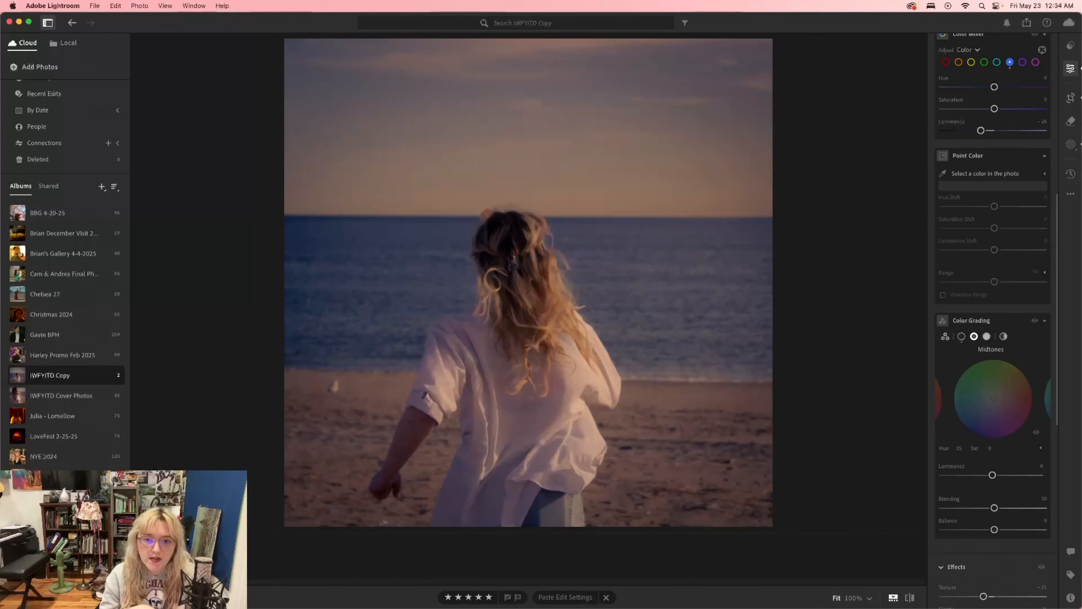
left_click(991, 449)
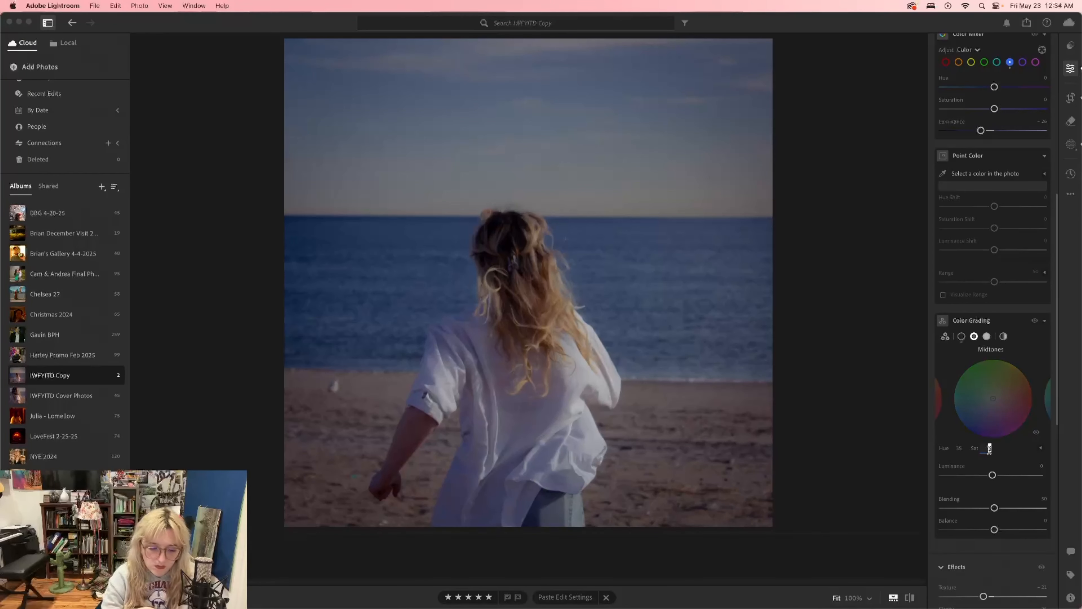
type("43")
key("Return")
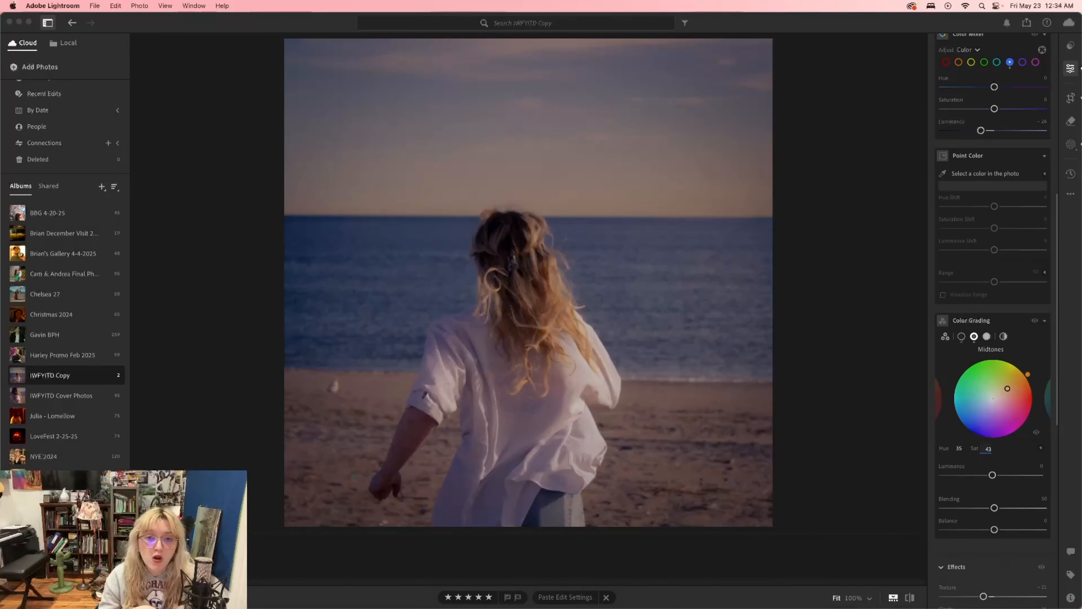
left_click(893, 488)
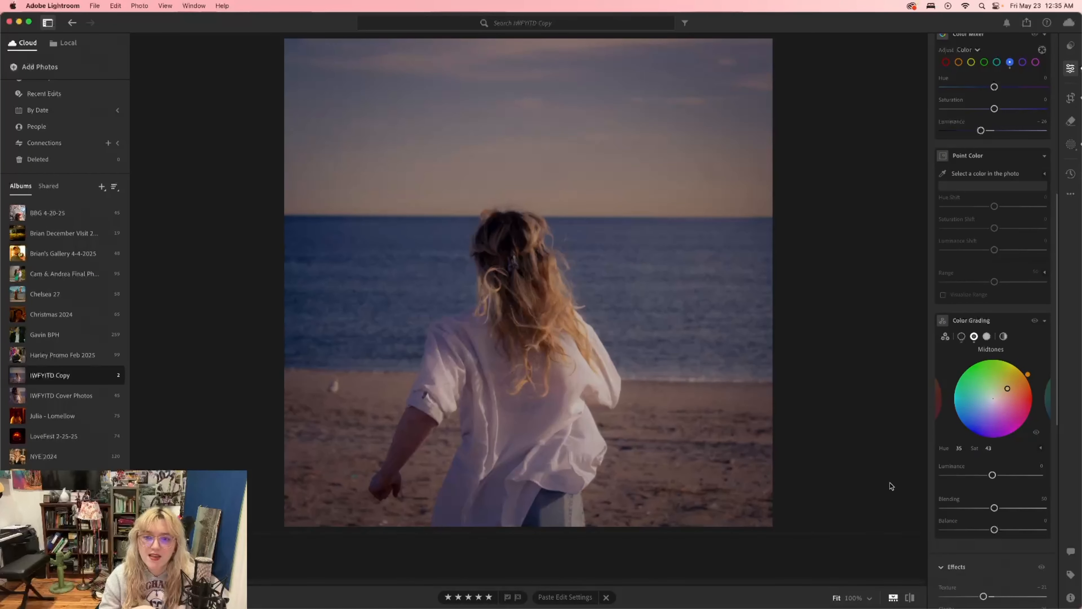
Step: Set the copy's Color Grading highlights to hue 41 and saturation 92, and compare the result with the original photo
left_click(986, 336)
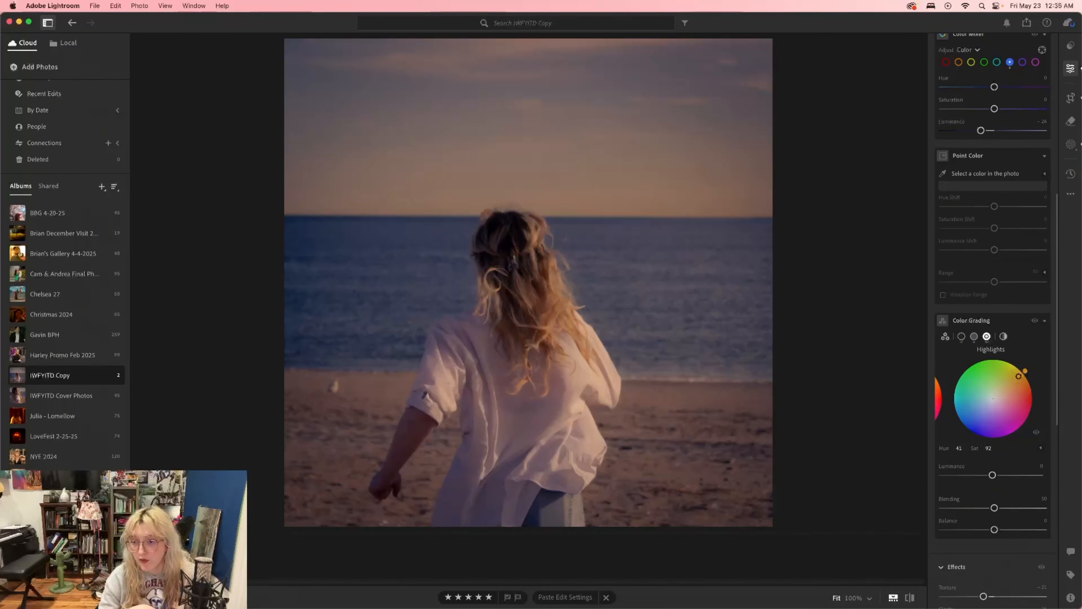
left_click(989, 448)
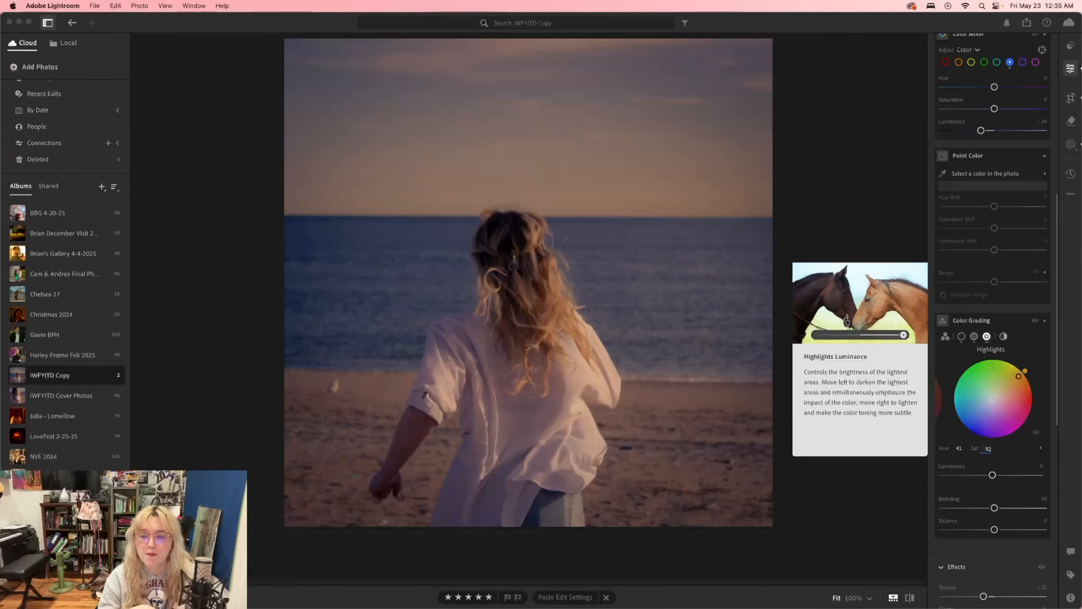
left_click(872, 487)
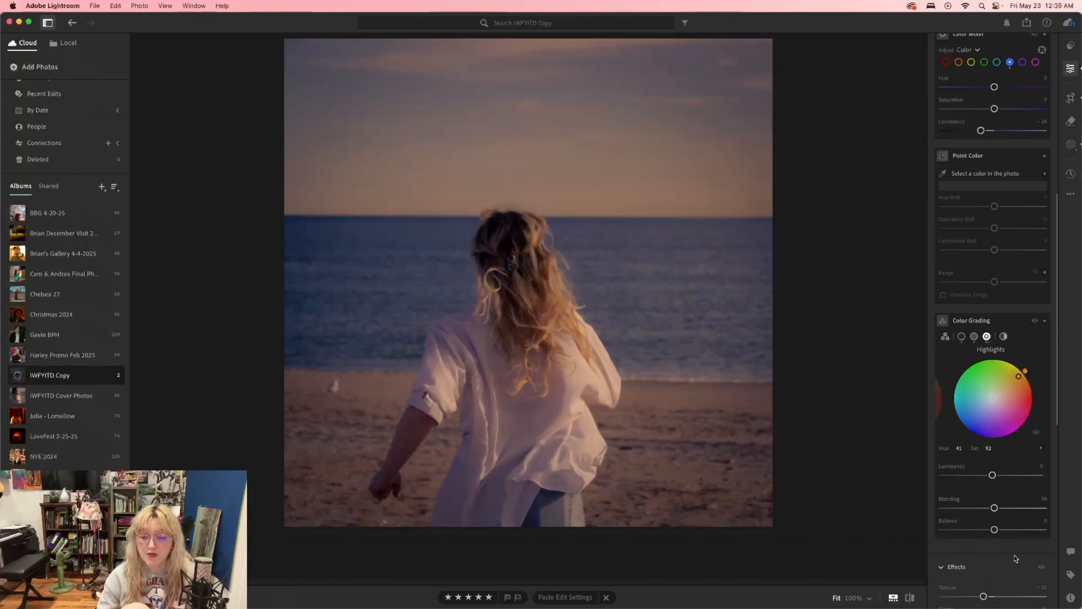
key("backslash")
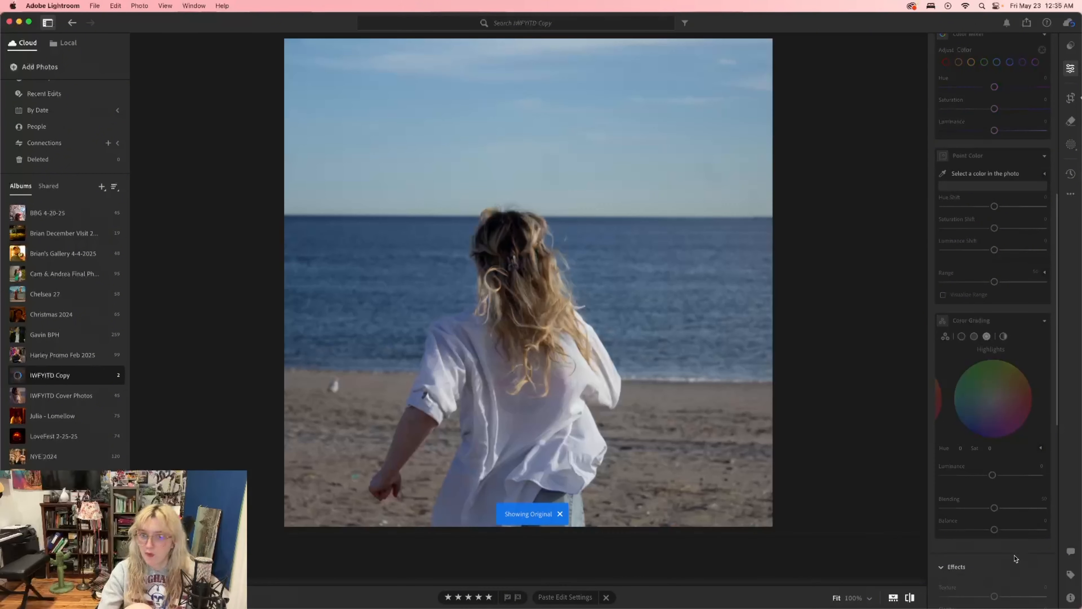
key("backslash")
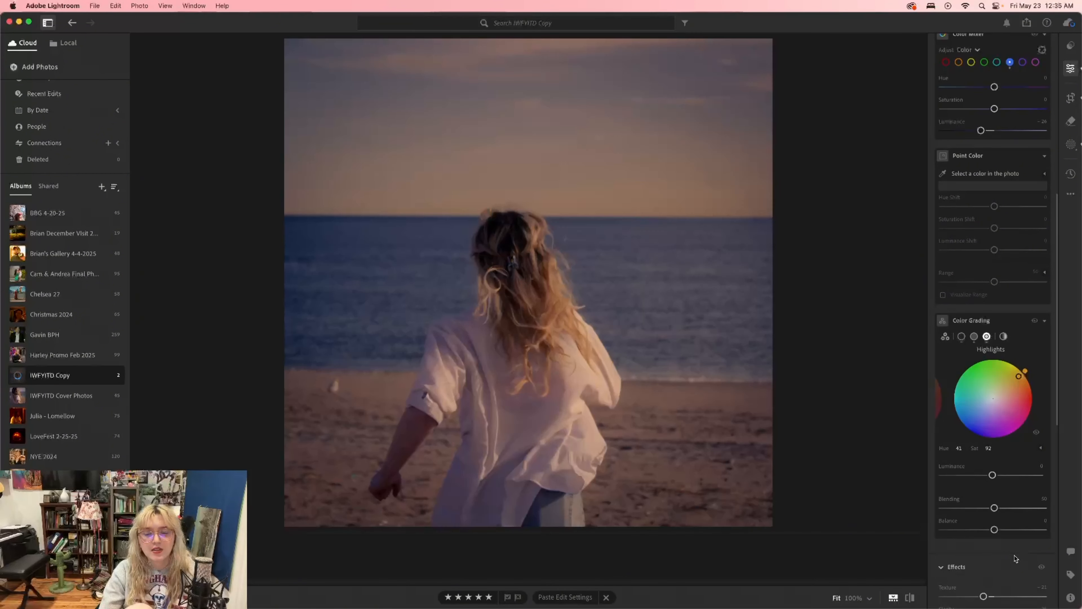